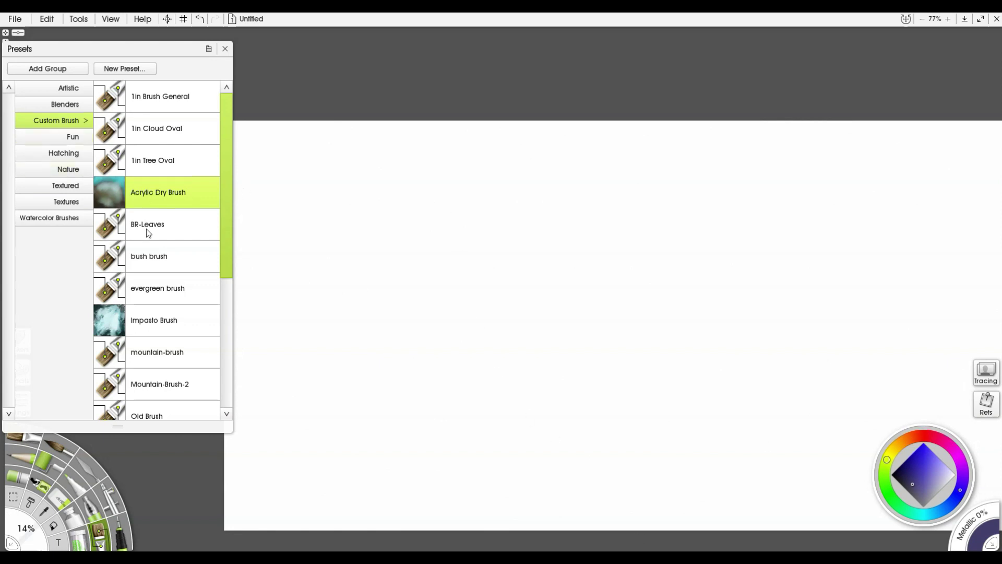
# Browse the Custom Brush presets, display the Watercolor Brushes group and shift the Presets panel slightly aside.
pyautogui.scroll(-4, 149, 313)
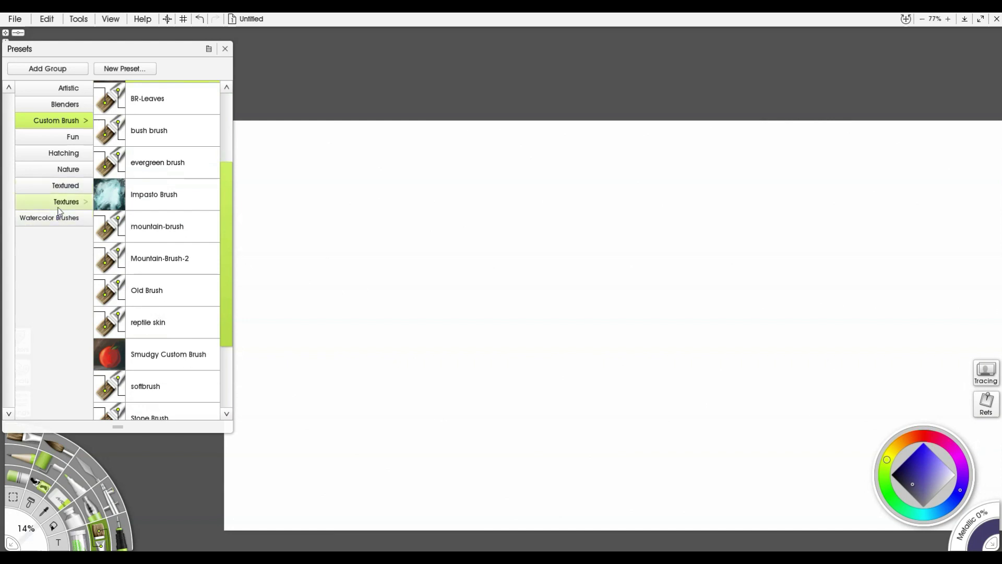
pyautogui.scroll(4, 118, 163)
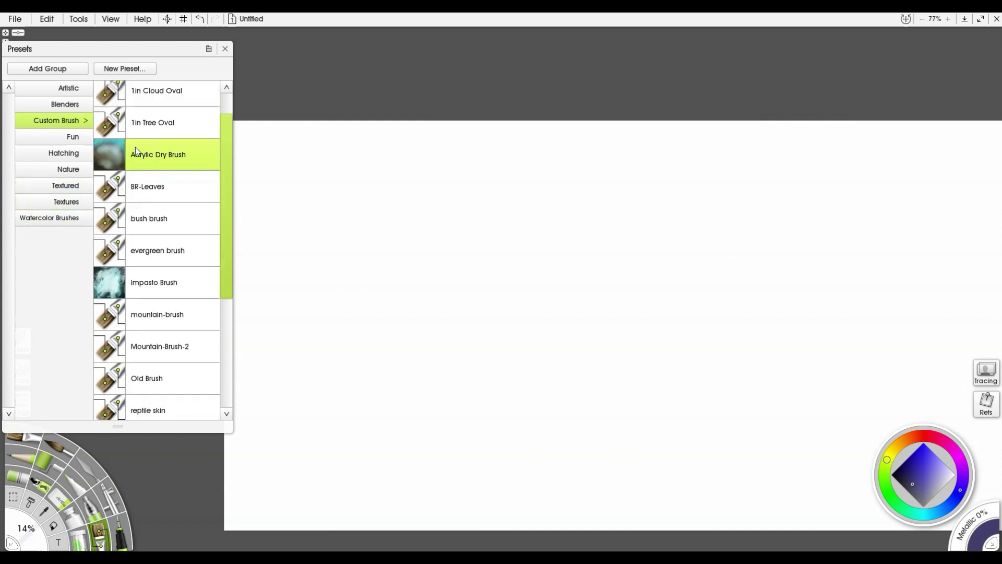
pyautogui.click(48, 225)
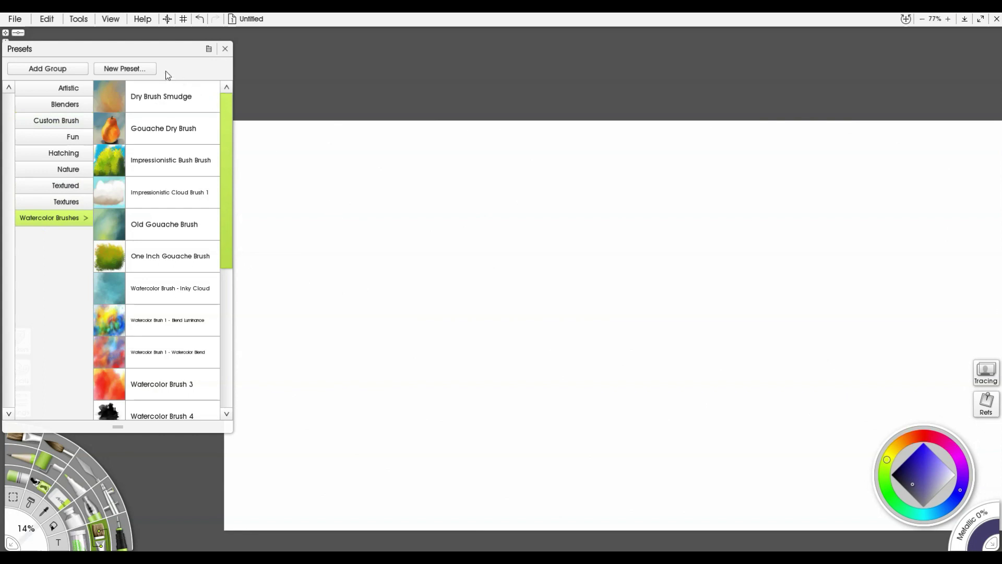
pyautogui.moveTo(143, 50)
pyautogui.mouseDown()
pyautogui.moveTo(130, 49)
pyautogui.moveTo(161, 49)
pyautogui.moveTo(129, 56)
pyautogui.mouseUp()
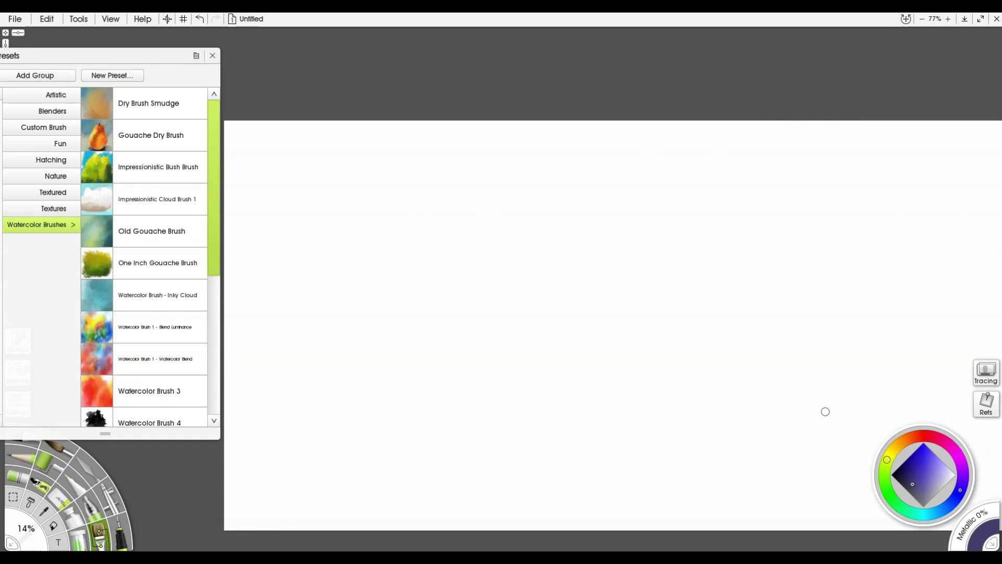
# Pick a medium orange-brown color and flood-fill the whole blank canvas with it.
pyautogui.click(903, 442)
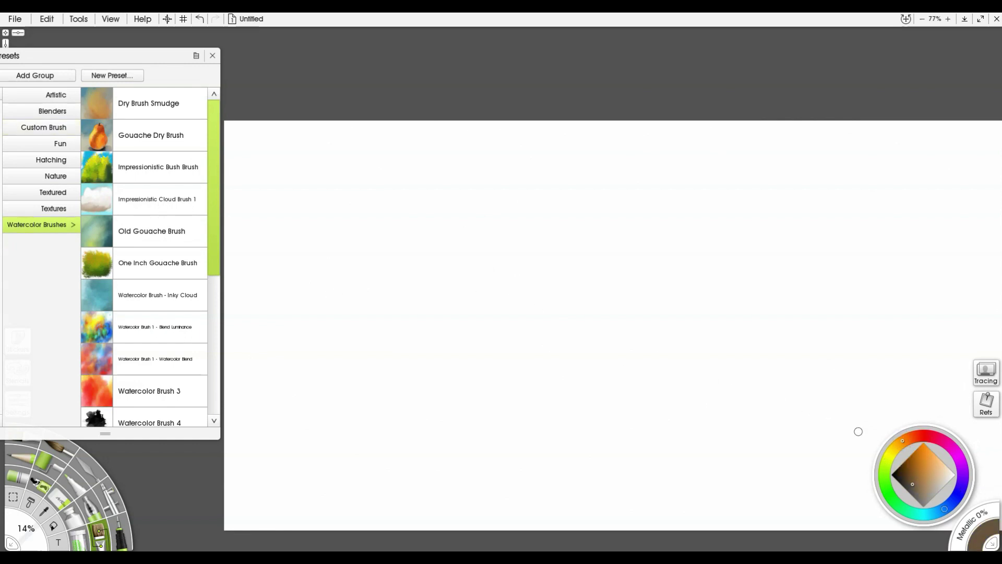
pyautogui.click(923, 473)
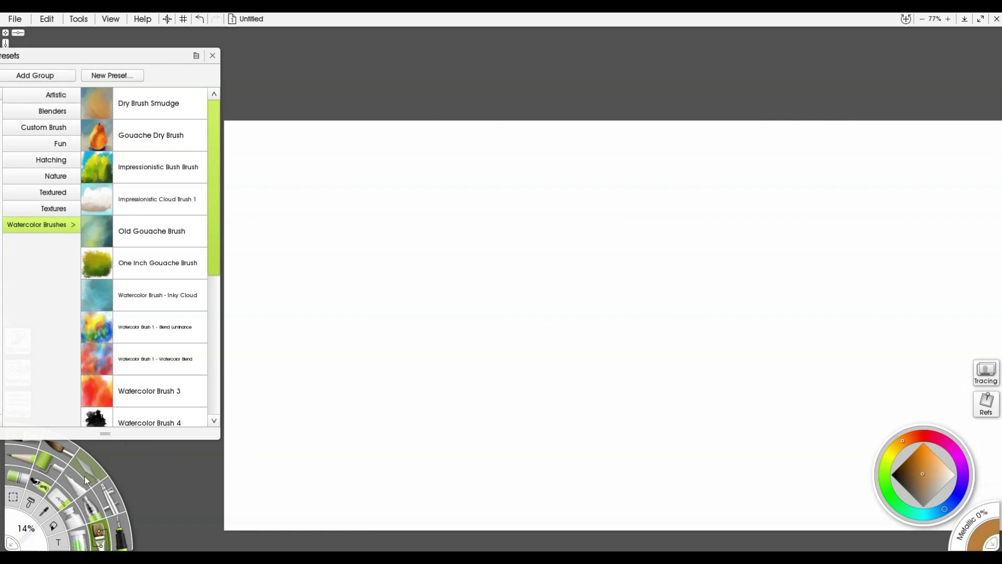
pyautogui.click(52, 529)
pyautogui.click(506, 431)
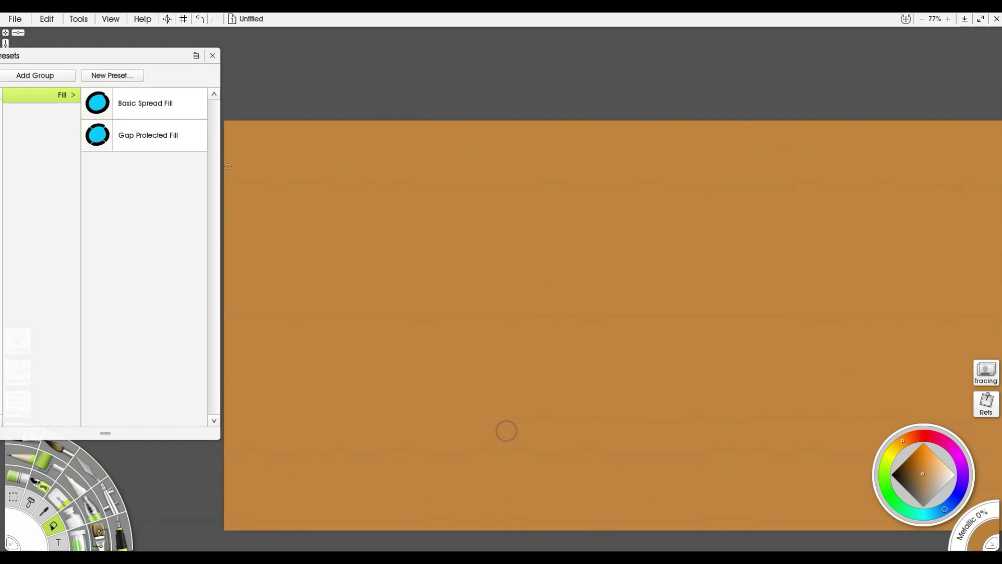
# With the Impressionistic Cloud Brush 1 preset and a pale cyan, paint the first cloud puff in the canvas's upper middle.
pyautogui.click(93, 532)
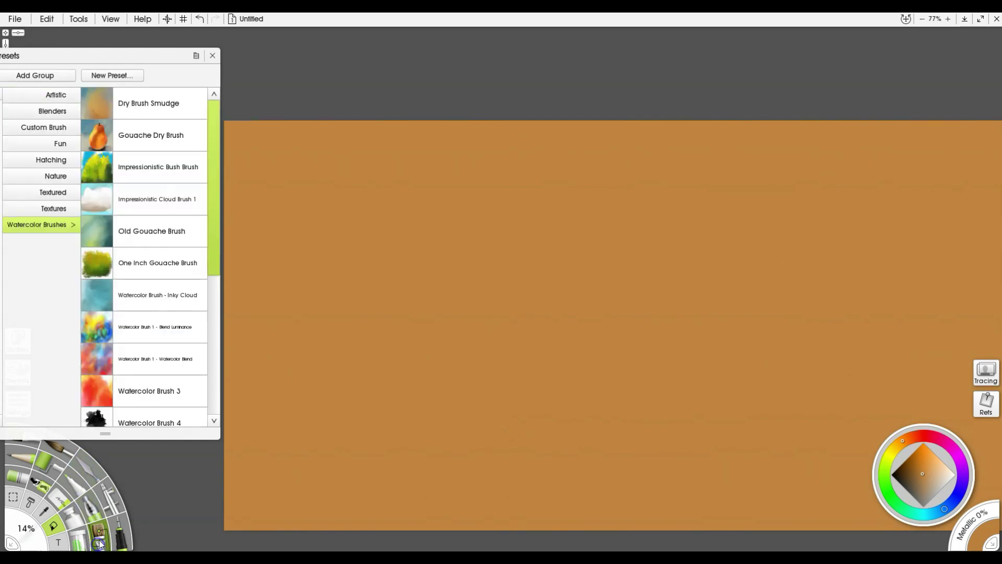
pyautogui.click(161, 195)
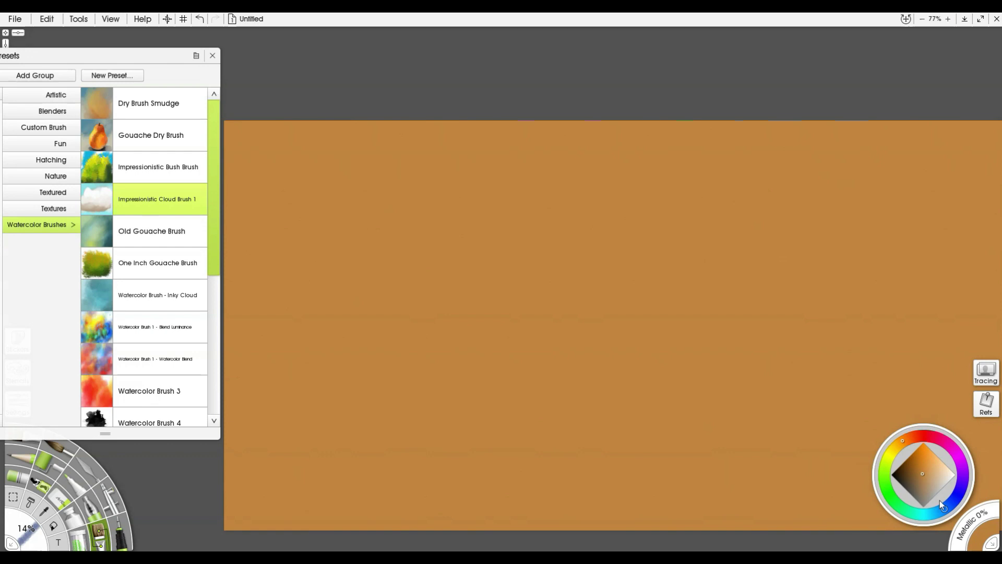
pyautogui.click(929, 516)
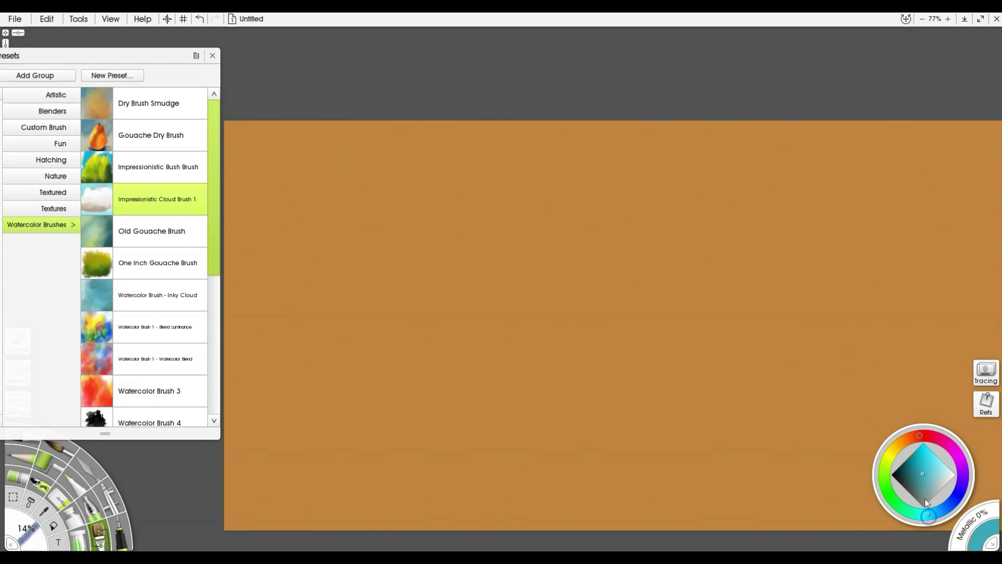
pyautogui.click(944, 476)
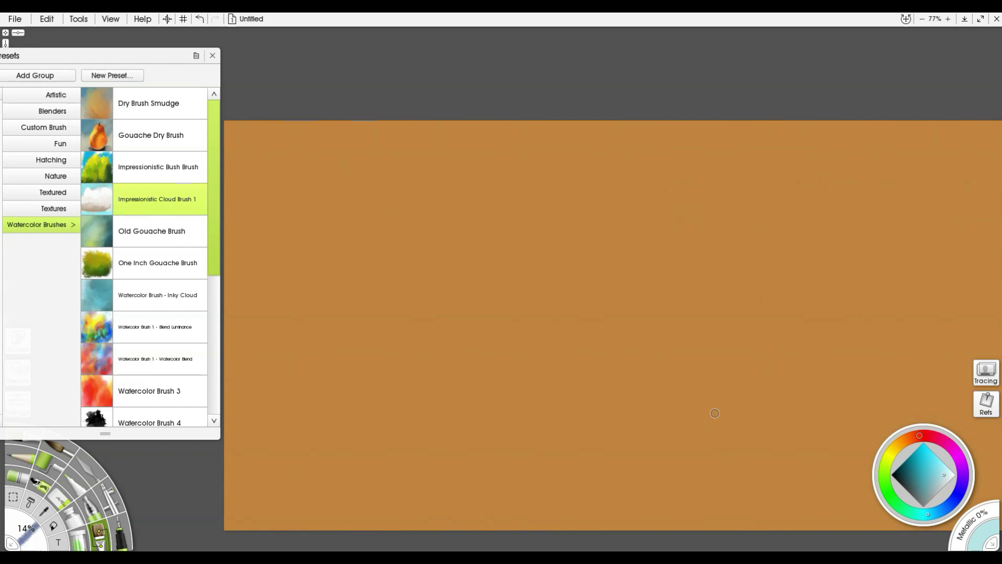
pyautogui.moveTo(700, 217)
pyautogui.mouseDown()
pyautogui.moveTo(731, 204)
pyautogui.moveTo(696, 206)
pyautogui.moveTo(661, 246)
pyautogui.mouseUp()
# Enlarge the brush to 94% and paint a grayish light-blue puff joining the first one at its lower left.
pyautogui.click(942, 484)
pyautogui.press(']')
pyautogui.press(']')
pyautogui.press(']')
pyautogui.press(']')
pyautogui.moveTo(671, 261)
pyautogui.mouseDown()
pyautogui.moveTo(620, 281)
pyautogui.moveTo(588, 272)
pyautogui.moveTo(603, 228)
pyautogui.moveTo(645, 228)
pyautogui.moveTo(672, 209)
pyautogui.moveTo(754, 225)
pyautogui.moveTo(751, 202)
pyautogui.moveTo(776, 210)
pyautogui.moveTo(776, 224)
pyautogui.moveTo(726, 236)
pyautogui.moveTo(722, 192)
pyautogui.moveTo(679, 185)
pyautogui.moveTo(645, 223)
pyautogui.moveTo(593, 218)
pyautogui.mouseUp()
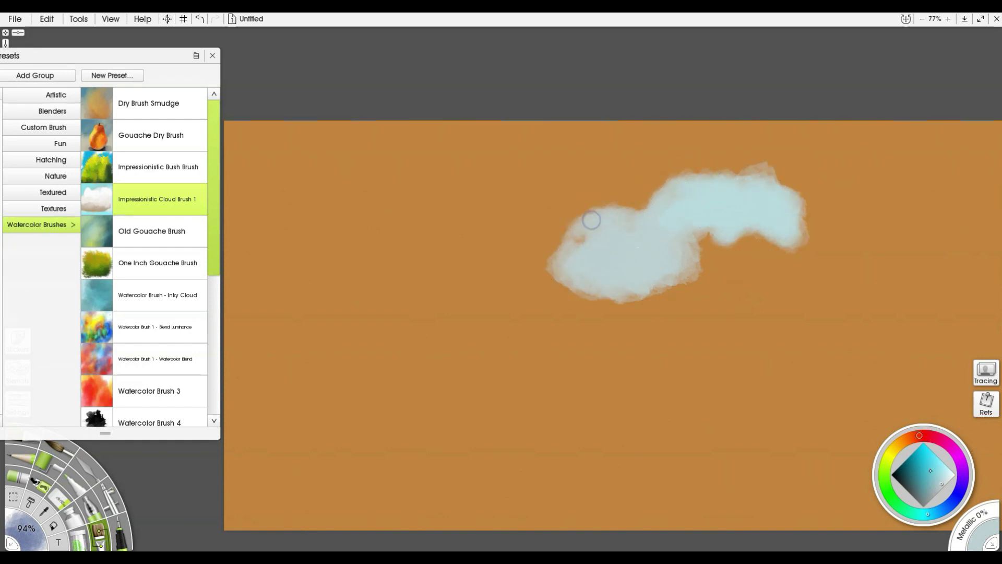
# Build paler puffs along the cloud's upper left and shade its underside with a darker muted teal.
pyautogui.click(948, 473)
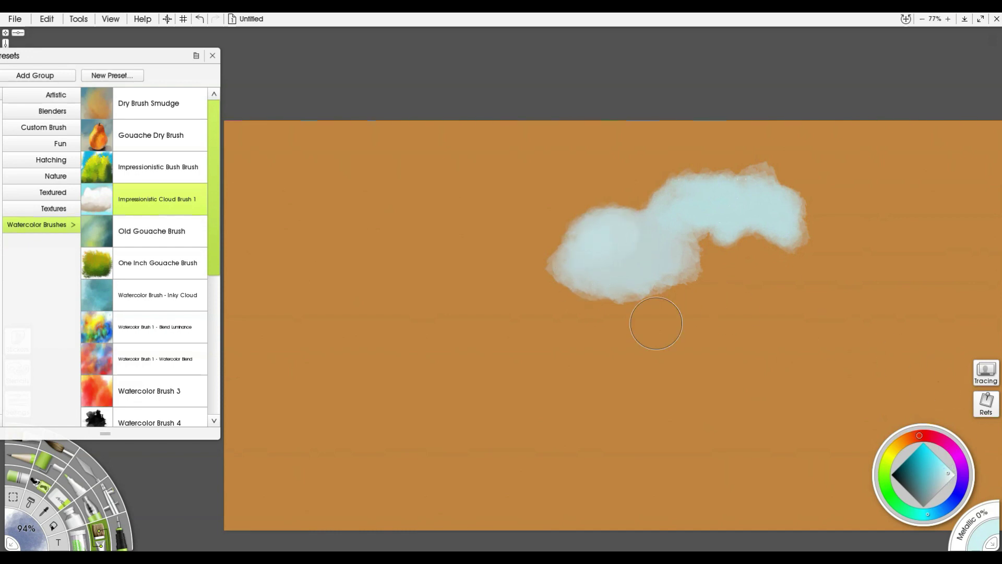
pyautogui.moveTo(653, 284)
pyautogui.mouseDown()
pyautogui.moveTo(574, 213)
pyautogui.moveTo(628, 205)
pyautogui.mouseUp()
pyautogui.click(923, 491)
pyautogui.moveTo(574, 267)
pyautogui.mouseDown()
pyautogui.moveTo(537, 291)
pyautogui.moveTo(677, 272)
pyautogui.moveTo(655, 256)
pyautogui.moveTo(524, 271)
pyautogui.moveTo(667, 258)
pyautogui.moveTo(709, 274)
pyautogui.mouseUp()
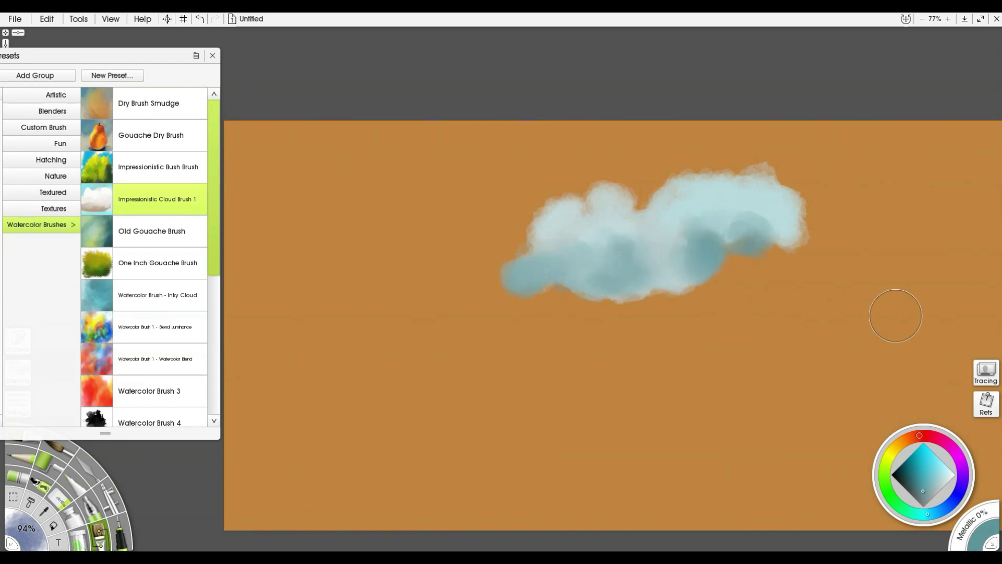
# Widen the cloud with near-white strokes, then reduce the brush to 34% and refine its highlights and shadows.
pyautogui.click(954, 472)
pyautogui.moveTo(525, 240)
pyautogui.mouseDown()
pyautogui.moveTo(605, 343)
pyautogui.moveTo(536, 369)
pyautogui.moveTo(518, 230)
pyautogui.moveTo(561, 203)
pyautogui.moveTo(609, 204)
pyautogui.moveTo(542, 205)
pyautogui.moveTo(517, 239)
pyautogui.moveTo(531, 252)
pyautogui.moveTo(482, 266)
pyautogui.moveTo(518, 268)
pyautogui.moveTo(556, 226)
pyautogui.moveTo(545, 250)
pyautogui.moveTo(494, 265)
pyautogui.moveTo(492, 275)
pyautogui.moveTo(562, 222)
pyautogui.moveTo(631, 207)
pyautogui.moveTo(626, 224)
pyautogui.moveTo(643, 232)
pyautogui.moveTo(709, 179)
pyautogui.moveTo(698, 193)
pyautogui.moveTo(732, 183)
pyautogui.moveTo(740, 195)
pyautogui.moveTo(671, 201)
pyautogui.moveTo(643, 224)
pyautogui.moveTo(580, 236)
pyautogui.moveTo(591, 248)
pyautogui.moveTo(647, 241)
pyautogui.moveTo(614, 249)
pyautogui.moveTo(609, 262)
pyautogui.moveTo(663, 227)
pyautogui.moveTo(676, 233)
pyautogui.moveTo(729, 208)
pyautogui.moveTo(700, 209)
pyautogui.moveTo(706, 233)
pyautogui.moveTo(682, 260)
pyautogui.moveTo(588, 237)
pyautogui.moveTo(564, 259)
pyautogui.moveTo(460, 281)
pyautogui.moveTo(520, 287)
pyautogui.moveTo(439, 278)
pyautogui.moveTo(485, 269)
pyautogui.moveTo(513, 234)
pyautogui.moveTo(531, 243)
pyautogui.moveTo(520, 230)
pyautogui.moveTo(539, 286)
pyautogui.moveTo(642, 280)
pyautogui.moveTo(693, 292)
pyautogui.mouseUp()
pyautogui.press('[')
pyautogui.press('[')
pyautogui.press('[')
pyautogui.press('[')
pyautogui.press('[')
pyautogui.press('[')
pyautogui.moveTo(617, 281)
pyautogui.mouseDown()
pyautogui.moveTo(715, 294)
pyautogui.moveTo(791, 285)
pyautogui.moveTo(781, 267)
pyautogui.moveTo(681, 275)
pyautogui.moveTo(778, 266)
pyautogui.moveTo(768, 250)
pyautogui.moveTo(786, 231)
pyautogui.moveTo(806, 273)
pyautogui.moveTo(640, 288)
pyautogui.moveTo(796, 278)
pyautogui.moveTo(728, 292)
pyautogui.moveTo(800, 288)
pyautogui.moveTo(816, 246)
pyautogui.moveTo(802, 223)
pyautogui.moveTo(826, 265)
pyautogui.moveTo(837, 260)
pyautogui.moveTo(771, 197)
pyautogui.mouseUp()
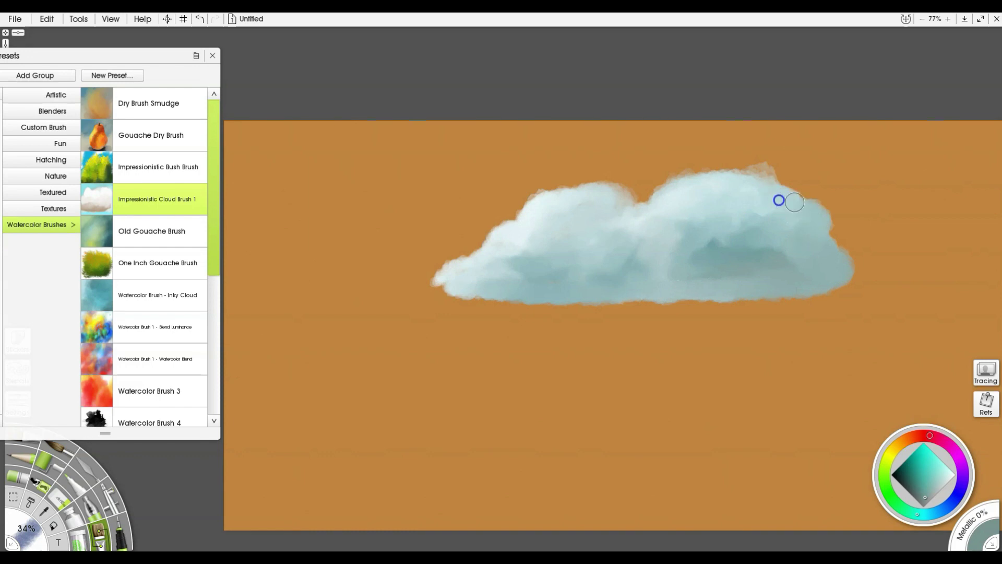
# Sample a pale tone from the cloud, extend a tapering tail to its left and build up the puffs on its top right.
pyautogui.moveTo(432, 291)
pyautogui.mouseDown()
pyautogui.moveTo(471, 287)
pyautogui.moveTo(355, 294)
pyautogui.moveTo(446, 292)
pyautogui.moveTo(480, 290)
pyautogui.mouseUp()
pyautogui.press('alt')
pyautogui.keyDown('alt'); pyautogui.click(480, 289); pyautogui.keyUp('alt')
pyautogui.moveTo(334, 298)
pyautogui.mouseDown()
pyautogui.moveTo(393, 278)
pyautogui.moveTo(385, 287)
pyautogui.moveTo(455, 278)
pyautogui.moveTo(726, 162)
pyautogui.moveTo(783, 179)
pyautogui.moveTo(756, 170)
pyautogui.mouseUp()
pyautogui.moveTo(694, 188)
pyautogui.mouseDown()
pyautogui.moveTo(555, 267)
pyautogui.moveTo(418, 282)
pyautogui.moveTo(477, 293)
pyautogui.mouseUp()
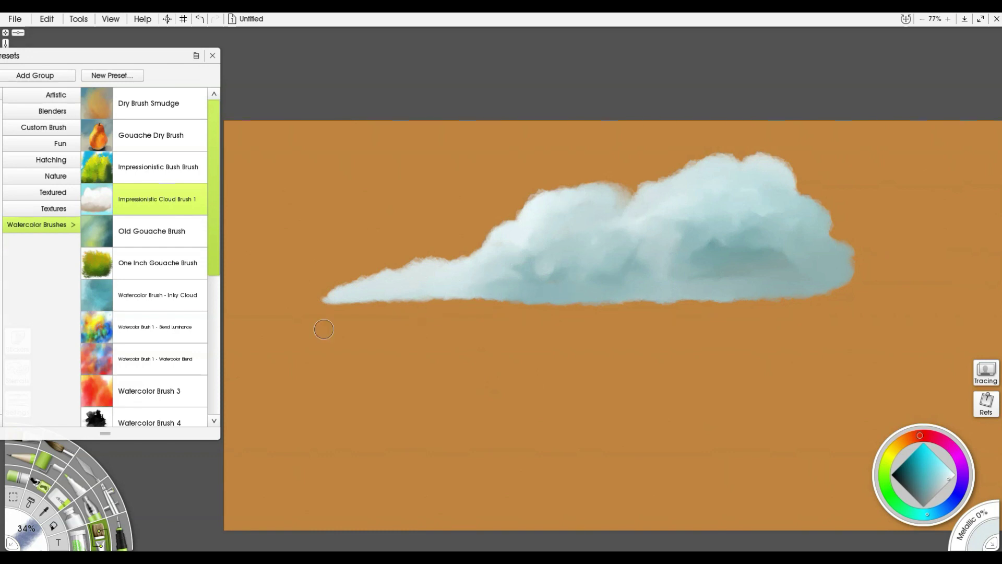
# Trim the cloud's underside to a straight flat base, erasing first with Soft Eraser and again with Instant Erase.
pyautogui.press('e')
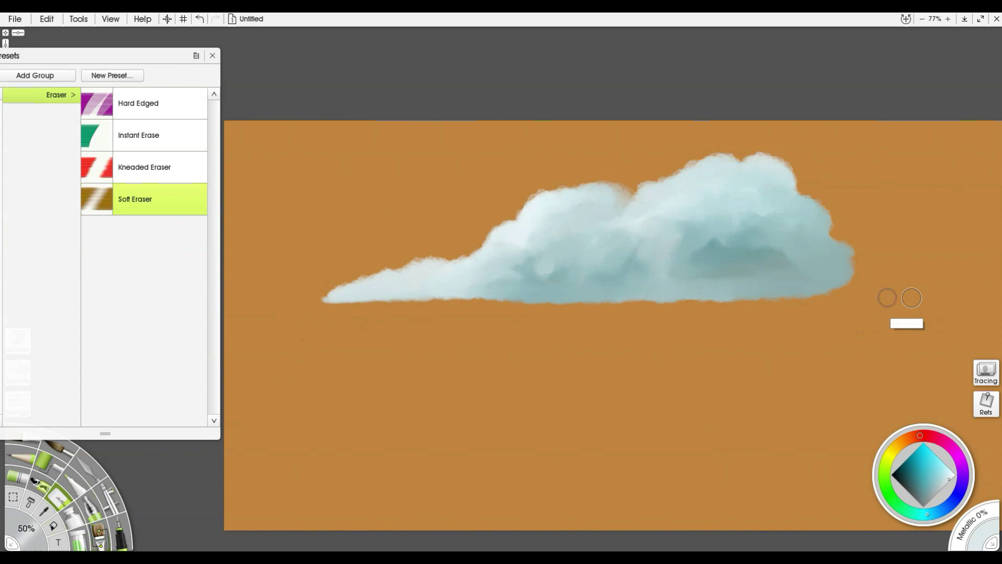
pyautogui.moveTo(756, 297); pyautogui.dragTo(321, 297)
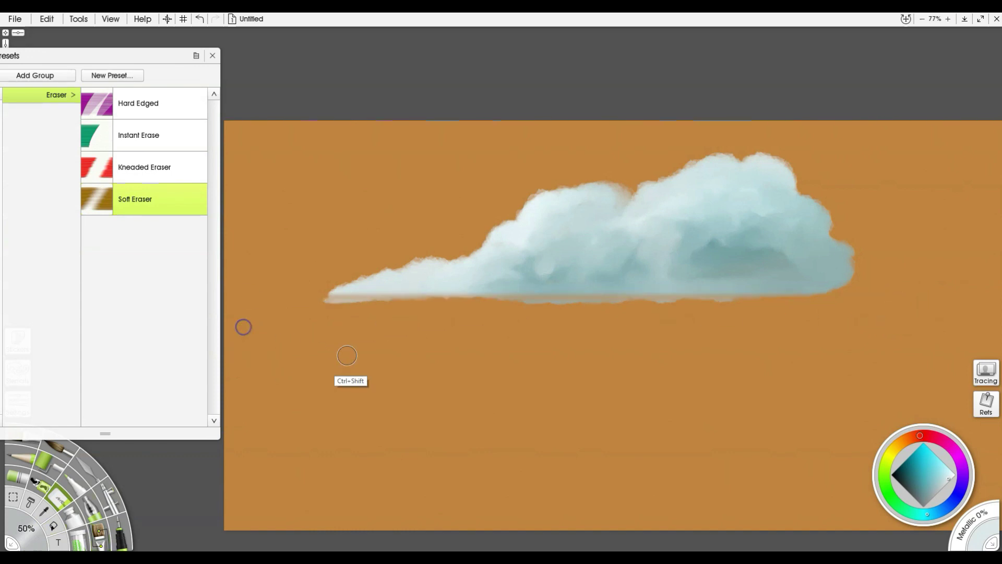
pyautogui.click(147, 135)
pyautogui.moveTo(329, 298); pyautogui.dragTo(886, 298)
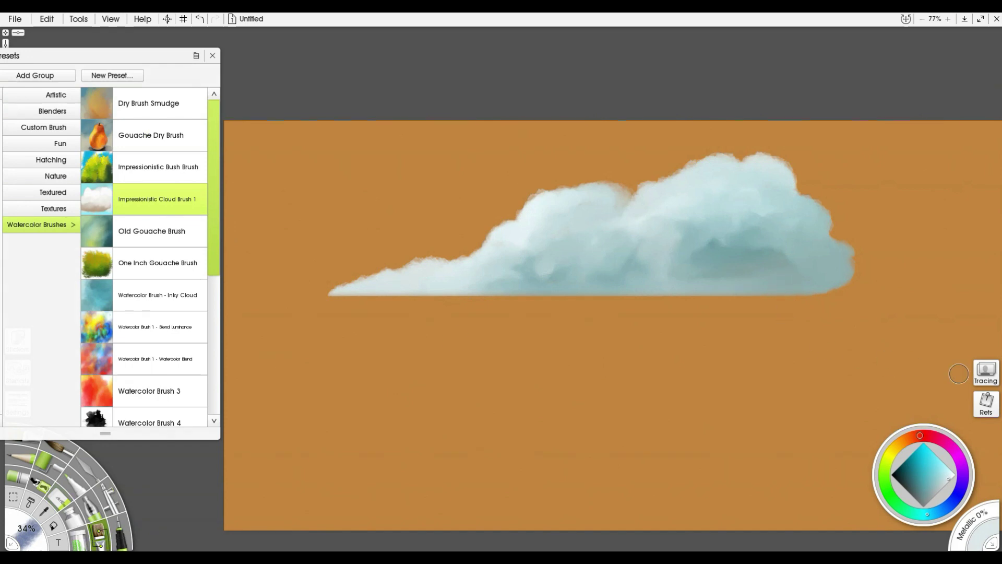
# Switch to the Gouache Dry Brush, undo two trial strokes below the cloud and soften the shading on its right part.
pyautogui.click(162, 135)
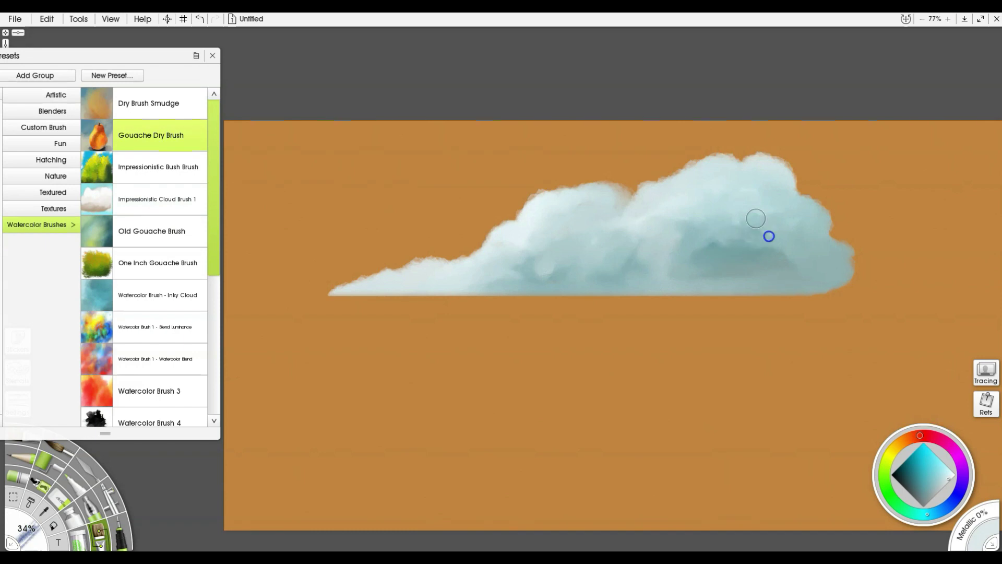
pyautogui.moveTo(825, 344)
pyautogui.mouseDown()
pyautogui.moveTo(763, 387)
pyautogui.moveTo(692, 412)
pyautogui.mouseUp()
pyautogui.moveTo(830, 365); pyautogui.dragTo(683, 450)
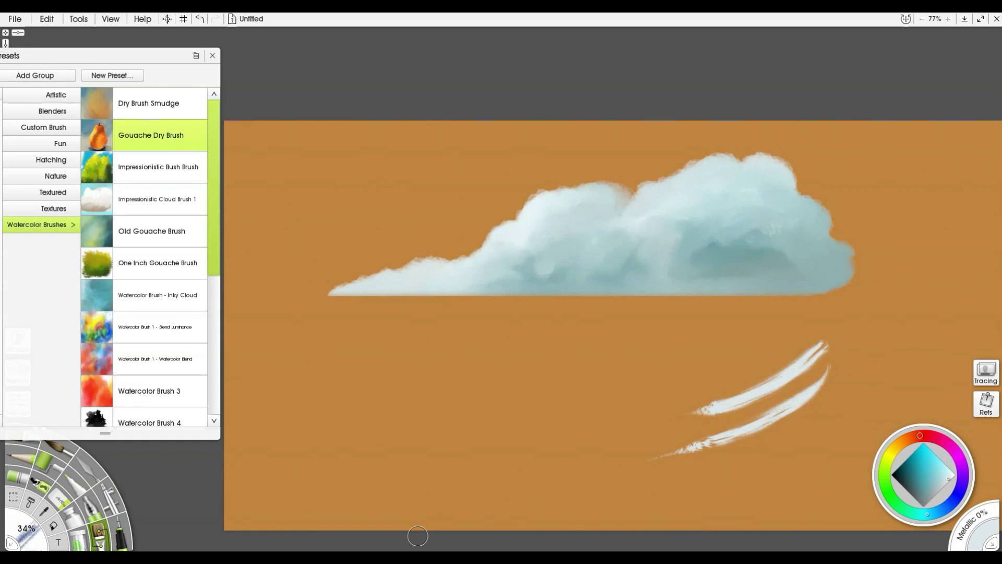
pyautogui.hotkey('ctrl', 'z')
pyautogui.hotkey('ctrl', 'z')
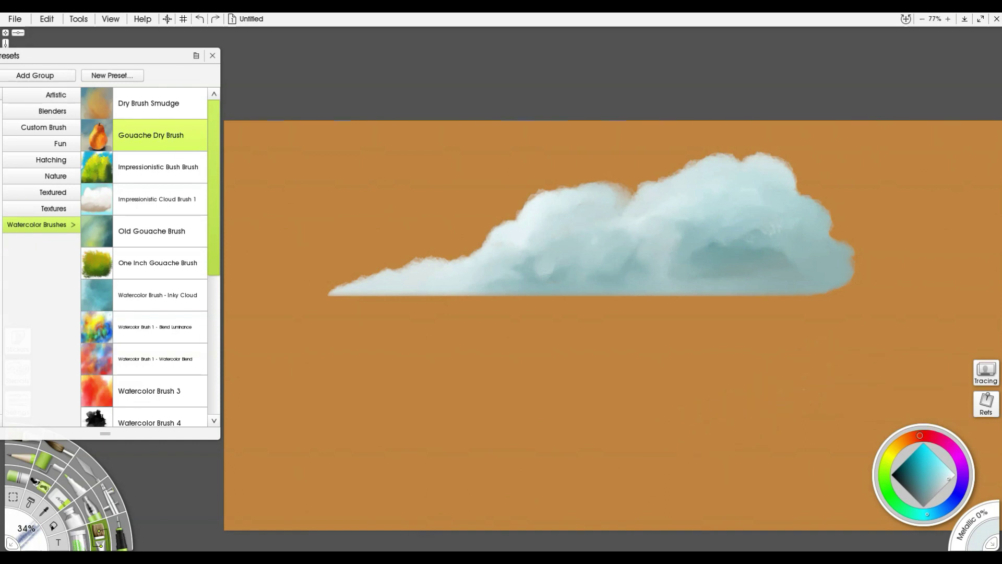
pyautogui.moveTo(716, 241)
pyautogui.mouseDown()
pyautogui.moveTo(760, 271)
pyautogui.moveTo(803, 231)
pyautogui.moveTo(700, 261)
pyautogui.moveTo(730, 271)
pyautogui.moveTo(763, 230)
pyautogui.moveTo(741, 251)
pyautogui.moveTo(674, 235)
pyautogui.moveTo(713, 235)
pyautogui.moveTo(666, 214)
pyautogui.moveTo(724, 235)
pyautogui.mouseUp()
# Try a long pale streak below the cloud and smudge it and the cloud's middle with Dry Brush Smudge.
pyautogui.moveTo(618, 344)
pyautogui.mouseDown()
pyautogui.moveTo(884, 321)
pyautogui.moveTo(720, 353)
pyautogui.moveTo(667, 351)
pyautogui.mouseUp()
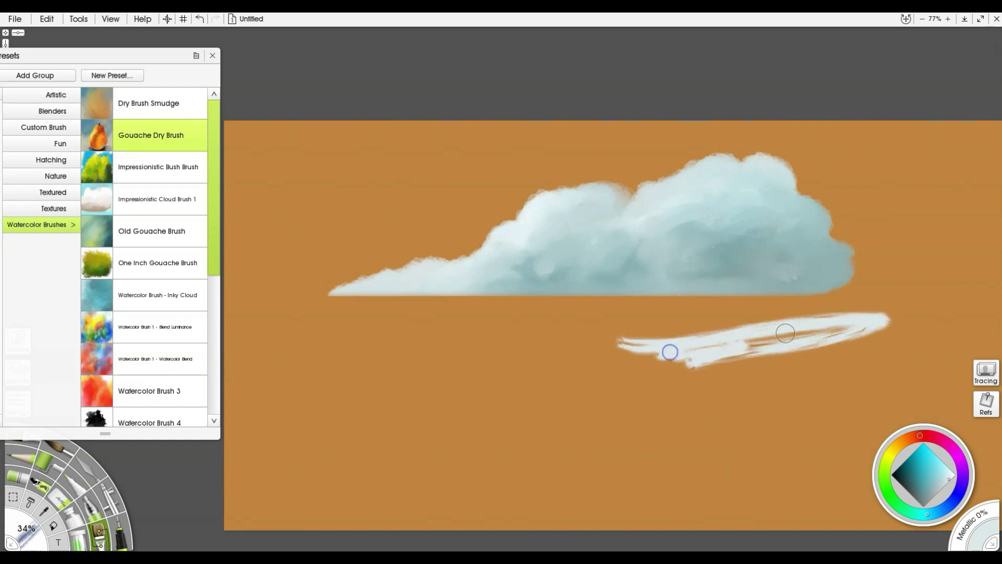
pyautogui.click(151, 100)
pyautogui.moveTo(614, 344); pyautogui.dragTo(716, 329)
pyautogui.moveTo(565, 239)
pyautogui.mouseDown()
pyautogui.moveTo(629, 233)
pyautogui.moveTo(587, 231)
pyautogui.moveTo(594, 244)
pyautogui.moveTo(564, 276)
pyautogui.moveTo(523, 271)
pyautogui.moveTo(554, 236)
pyautogui.moveTo(532, 268)
pyautogui.moveTo(529, 249)
pyautogui.moveTo(515, 252)
pyautogui.moveTo(510, 277)
pyautogui.moveTo(517, 250)
pyautogui.moveTo(568, 238)
pyautogui.moveTo(571, 247)
pyautogui.moveTo(618, 247)
pyautogui.moveTo(654, 234)
pyautogui.moveTo(637, 237)
pyautogui.moveTo(661, 214)
pyautogui.moveTo(706, 219)
pyautogui.moveTo(714, 192)
pyautogui.moveTo(741, 233)
pyautogui.moveTo(676, 230)
pyautogui.moveTo(719, 245)
pyautogui.moveTo(750, 220)
pyautogui.moveTo(772, 242)
pyautogui.moveTo(709, 246)
pyautogui.moveTo(673, 232)
pyautogui.moveTo(633, 262)
pyautogui.moveTo(613, 257)
pyautogui.moveTo(633, 226)
pyautogui.mouseUp()
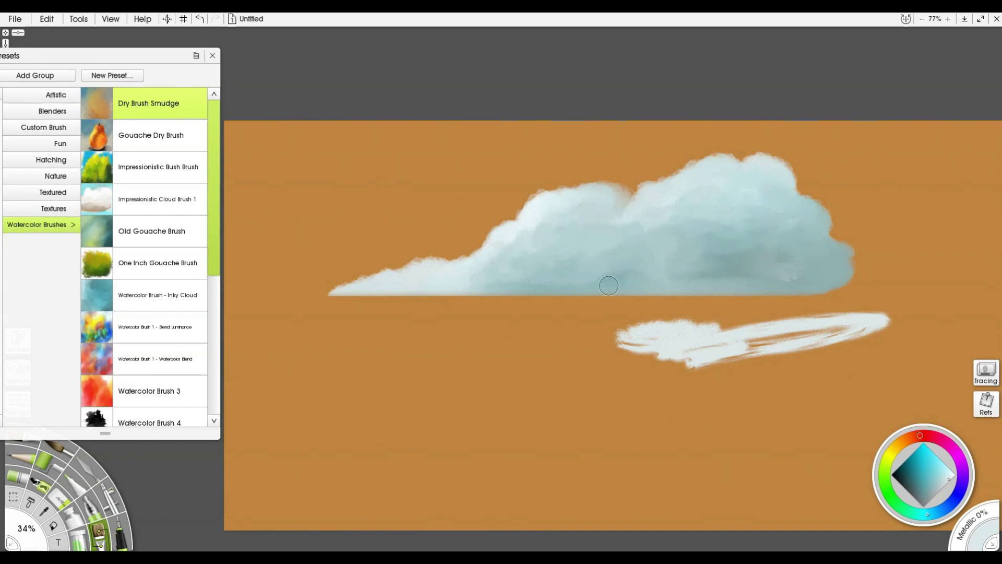
# Try the Old Gouache Brush with zigzag strokes below the cloud, on its left slope and above its left side.
pyautogui.moveTo(470, 407)
pyautogui.mouseDown()
pyautogui.moveTo(524, 360)
pyautogui.moveTo(509, 381)
pyautogui.moveTo(480, 362)
pyautogui.moveTo(445, 413)
pyautogui.mouseUp()
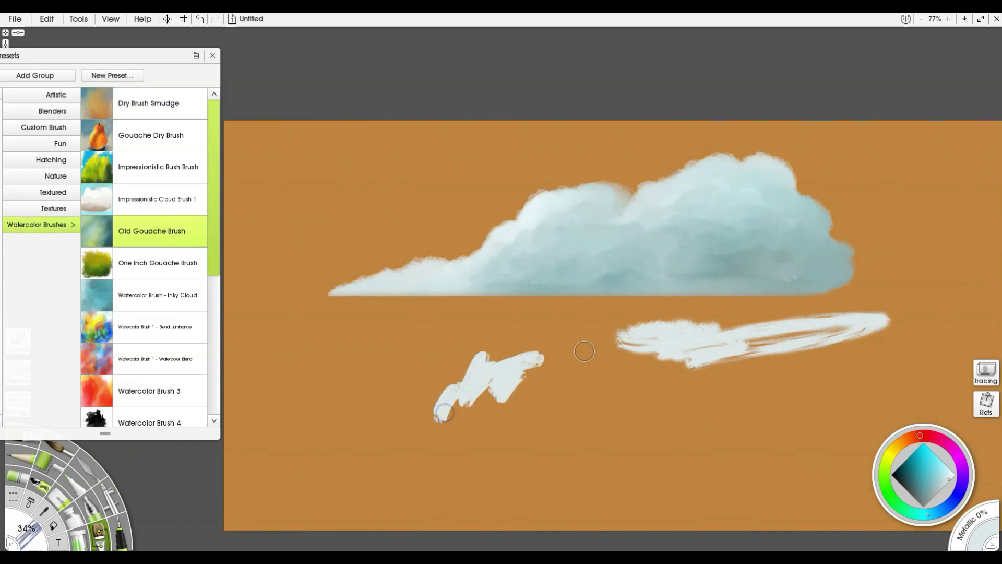
pyautogui.moveTo(441, 272)
pyautogui.mouseDown()
pyautogui.moveTo(446, 243)
pyautogui.moveTo(421, 234)
pyautogui.moveTo(431, 253)
pyautogui.moveTo(491, 228)
pyautogui.mouseUp()
pyautogui.moveTo(413, 213)
pyautogui.mouseDown()
pyautogui.moveTo(502, 163)
pyautogui.moveTo(425, 182)
pyautogui.moveTo(441, 172)
pyautogui.moveTo(426, 165)
pyautogui.moveTo(397, 196)
pyautogui.mouseUp()
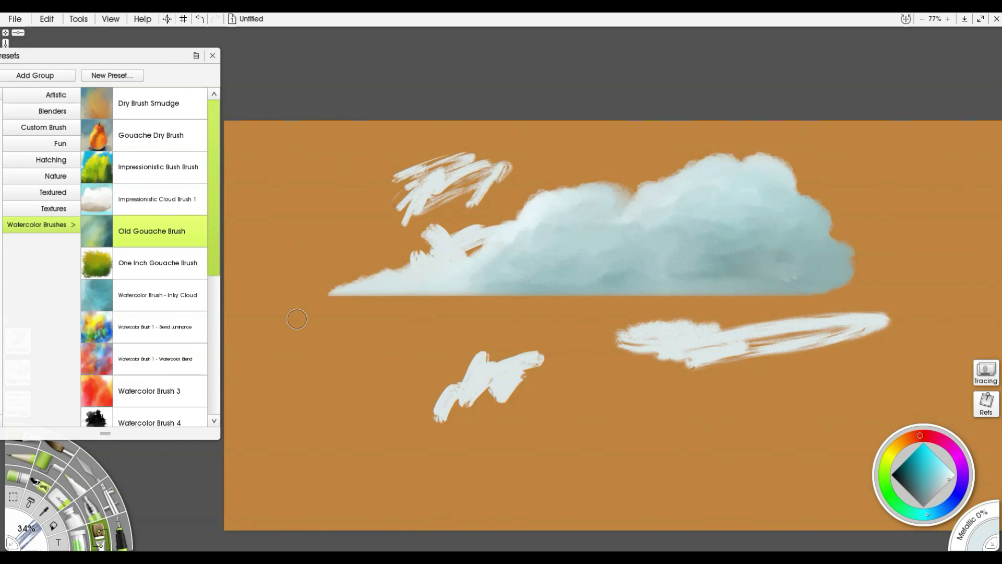
# Try the One Inch Gouache Brush with short pale strokes left of the cloud and below it.
pyautogui.click(164, 265)
pyautogui.moveTo(288, 273)
pyautogui.mouseDown()
pyautogui.moveTo(346, 228)
pyautogui.moveTo(329, 220)
pyautogui.mouseUp()
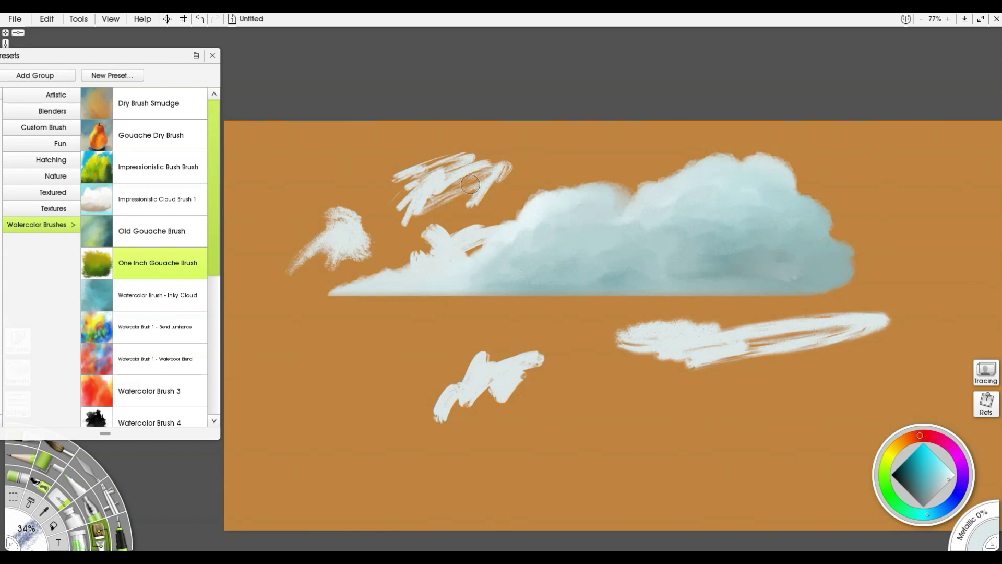
pyautogui.moveTo(391, 354); pyautogui.dragTo(523, 332)
# Undo all the smudge and gouache trial strokes on and around the cloud.
pyautogui.hotkey('ctrl', 'z')
pyautogui.hotkey('ctrl', 'z')
pyautogui.hotkey('ctrl', 'z')
pyautogui.hotkey('ctrl', 'z')
pyautogui.hotkey('ctrl', 'z')
pyautogui.hotkey('ctrl', 'z')
pyautogui.hotkey('ctrl', 'z')
pyautogui.hotkey('ctrl', 'z')
pyautogui.hotkey('ctrl', 'z')
pyautogui.hotkey('ctrl', 'z')
pyautogui.hotkey('ctrl', 'z')
pyautogui.hotkey('ctrl', 'z')
pyautogui.hotkey('ctrl', 'z')
pyautogui.hotkey('ctrl', 'z')
pyautogui.hotkey('ctrl', 'z')
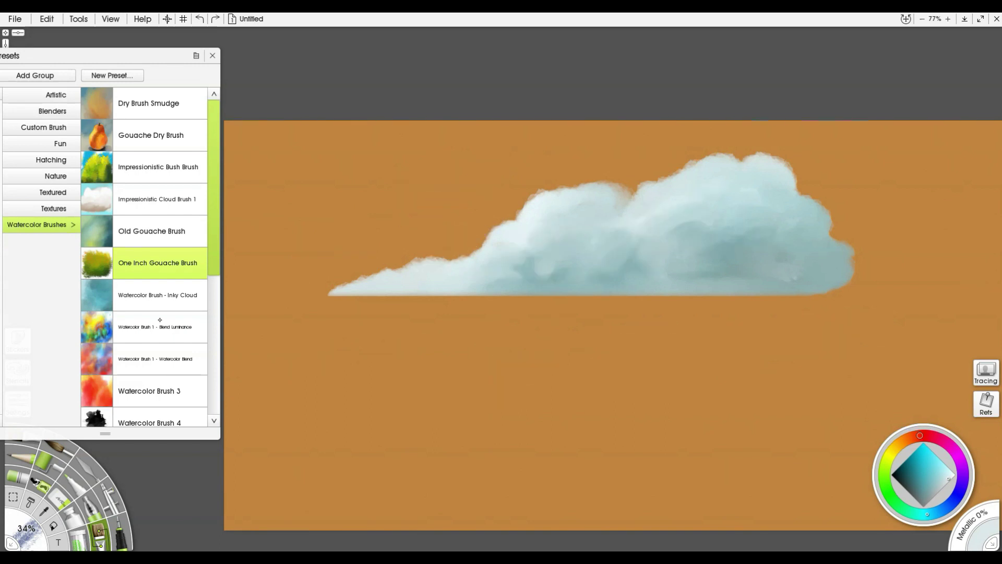
# With the Watercolor Brush - Inky Cloud preset, paint a small pale-blue arched cloud below the large cloud's left half.
pyautogui.click(167, 294)
pyautogui.moveTo(402, 400)
pyautogui.mouseDown()
pyautogui.moveTo(426, 379)
pyautogui.moveTo(470, 385)
pyautogui.moveTo(474, 358)
pyautogui.moveTo(496, 367)
pyautogui.moveTo(497, 390)
pyautogui.moveTo(450, 379)
pyautogui.moveTo(466, 348)
pyautogui.moveTo(431, 389)
pyautogui.moveTo(410, 380)
pyautogui.moveTo(429, 394)
pyautogui.moveTo(372, 392)
pyautogui.moveTo(422, 367)
pyautogui.moveTo(452, 385)
pyautogui.mouseUp()
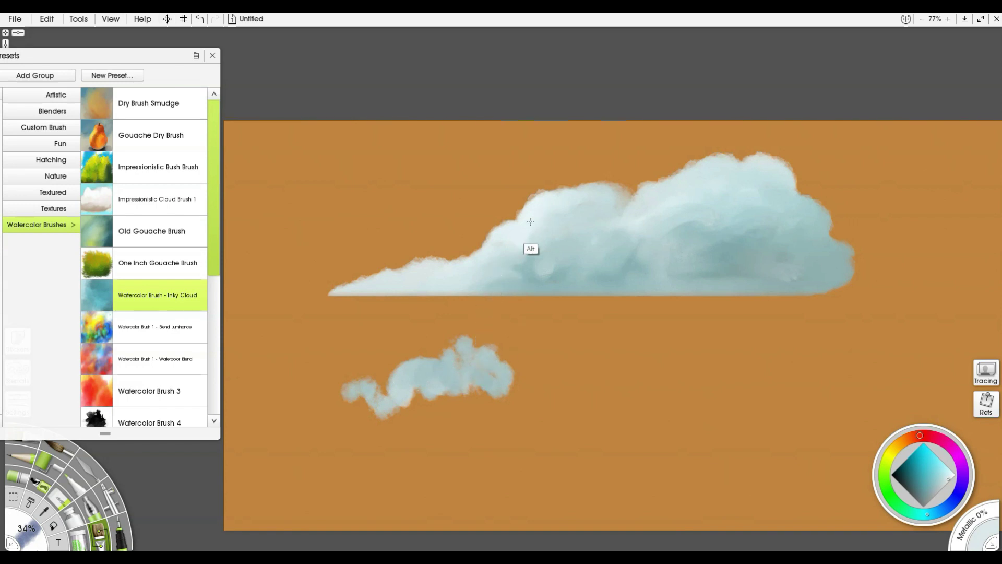
pyautogui.moveTo(467, 360)
pyautogui.mouseDown()
pyautogui.moveTo(444, 373)
pyautogui.moveTo(428, 350)
pyautogui.moveTo(408, 351)
pyautogui.moveTo(375, 384)
pyautogui.moveTo(356, 366)
pyautogui.moveTo(334, 387)
pyautogui.moveTo(329, 371)
pyautogui.moveTo(313, 392)
pyautogui.moveTo(365, 359)
pyautogui.moveTo(375, 367)
pyautogui.moveTo(395, 337)
pyautogui.moveTo(434, 362)
pyautogui.moveTo(352, 369)
pyautogui.mouseUp()
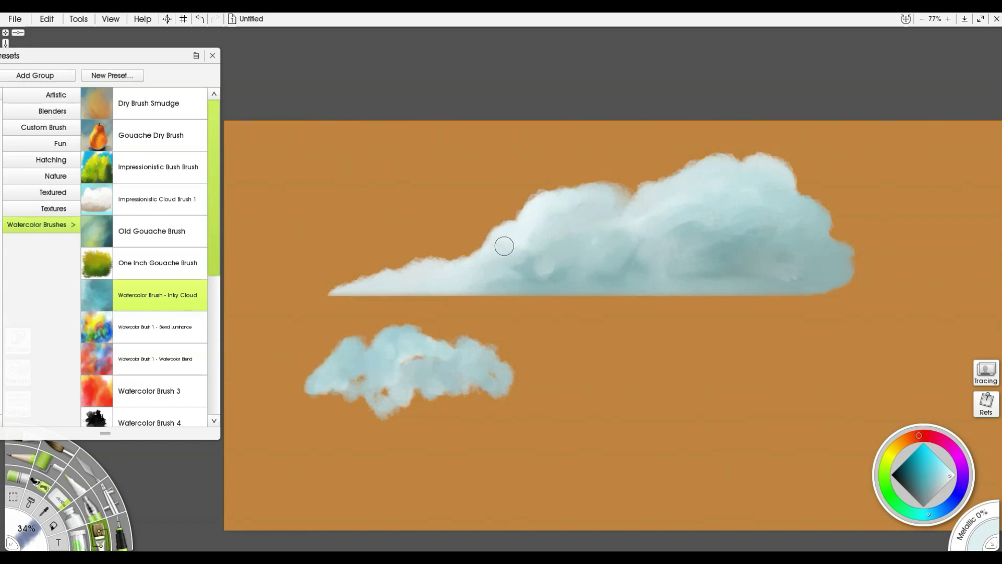
pyautogui.moveTo(356, 391)
pyautogui.mouseDown()
pyautogui.moveTo(358, 375)
pyautogui.moveTo(331, 381)
pyautogui.moveTo(331, 360)
pyautogui.mouseUp()
pyautogui.moveTo(409, 360); pyautogui.dragTo(463, 354)
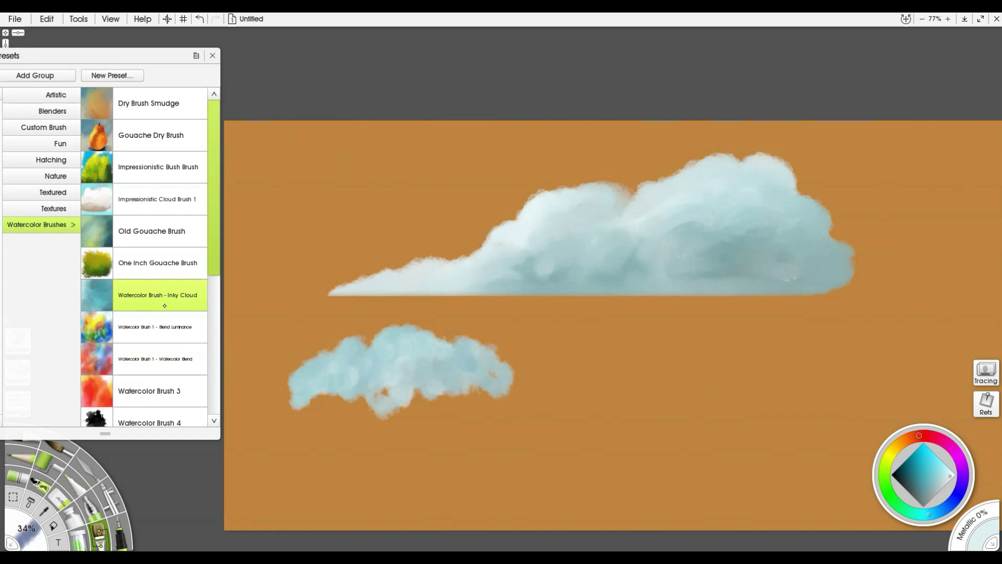
# Try a pale puff below the large cloud's right half with the Inky Cloud brush at 92%, then undo it.
pyautogui.moveTo(647, 392)
pyautogui.mouseDown()
pyautogui.moveTo(675, 418)
pyautogui.moveTo(685, 411)
pyautogui.moveTo(672, 403)
pyautogui.moveTo(653, 432)
pyautogui.moveTo(717, 411)
pyautogui.moveTo(713, 418)
pyautogui.mouseUp()
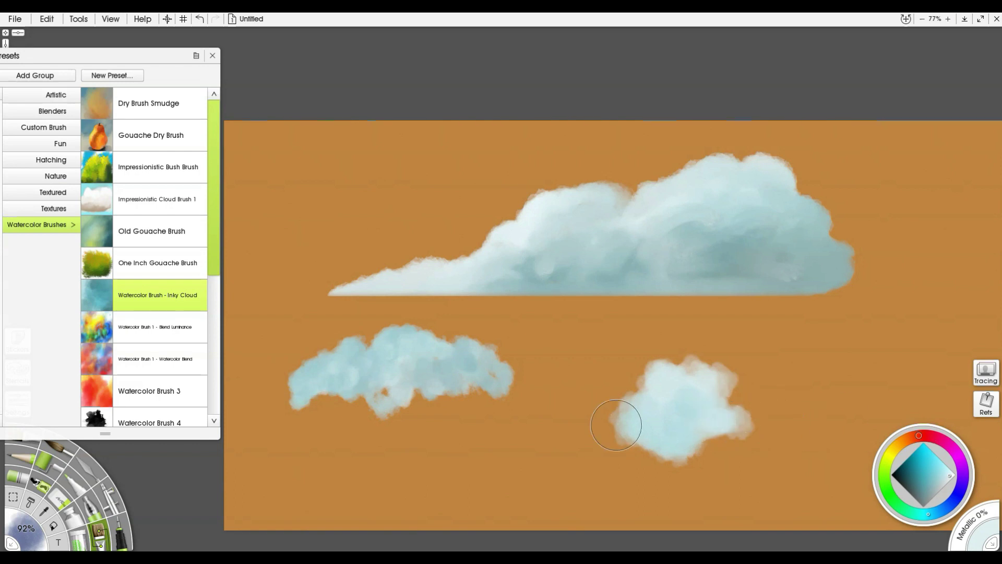
pyautogui.hotkey('ctrl', 'z')
pyautogui.hotkey('ctrl', 'z')
pyautogui.hotkey('ctrl', 'z')
pyautogui.hotkey('ctrl', 'z')
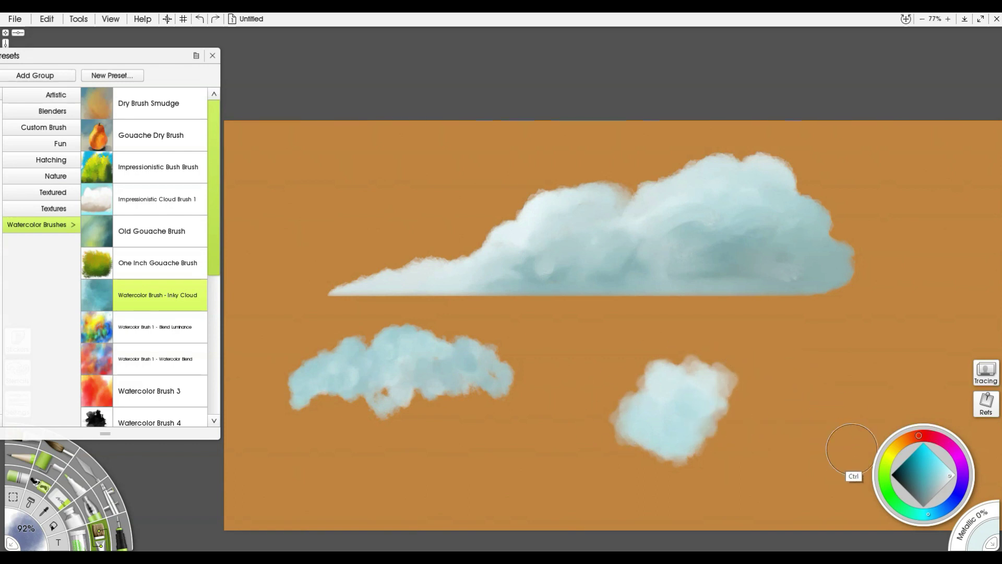
pyautogui.hotkey('ctrl', 'z')
pyautogui.hotkey('ctrl', 'z')
pyautogui.hotkey('ctrl', 'z')
pyautogui.hotkey('ctrl', 'z')
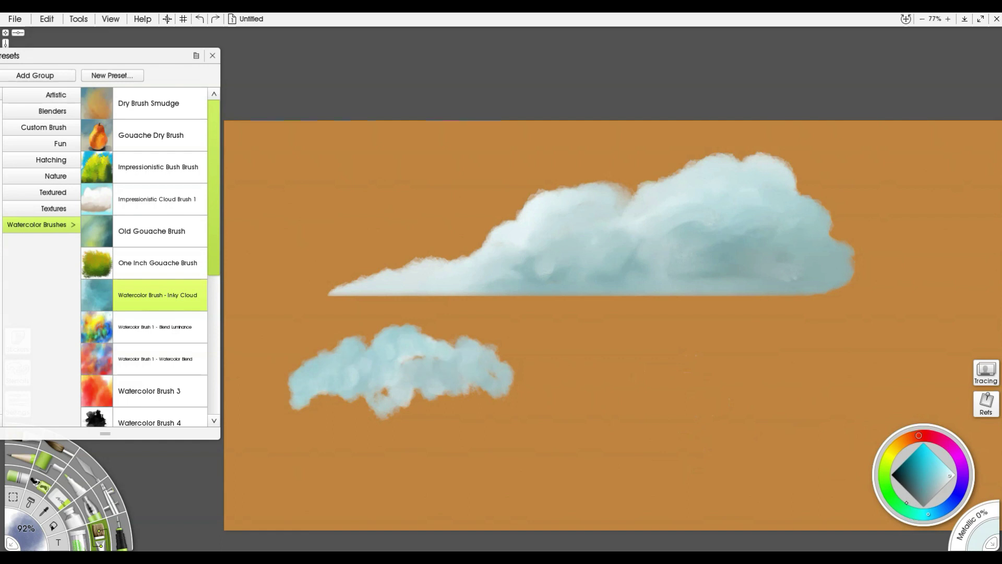
# Choose a dark green and paint a rounded bush below the large cloud's right half with the Inky Cloud brush.
pyautogui.click(905, 476)
pyautogui.moveTo(629, 449)
pyautogui.mouseDown()
pyautogui.moveTo(649, 459)
pyautogui.moveTo(690, 425)
pyautogui.moveTo(635, 452)
pyautogui.moveTo(631, 410)
pyautogui.moveTo(619, 447)
pyautogui.moveTo(609, 405)
pyautogui.moveTo(710, 399)
pyautogui.moveTo(663, 475)
pyautogui.moveTo(620, 421)
pyautogui.moveTo(688, 435)
pyautogui.moveTo(642, 477)
pyautogui.moveTo(716, 443)
pyautogui.moveTo(675, 392)
pyautogui.moveTo(617, 429)
pyautogui.mouseUp()
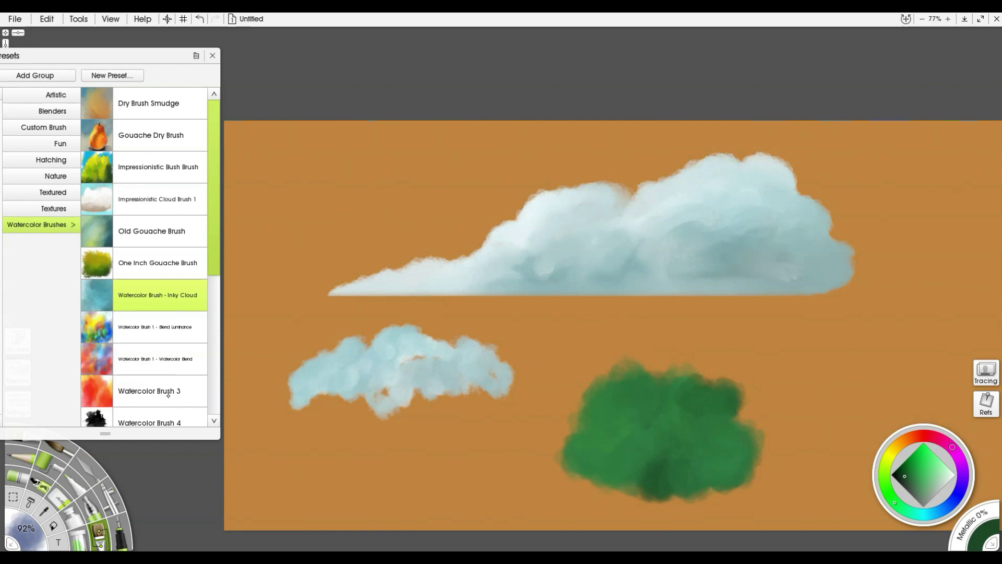
# With the bush brush preset from the Custom Brush group, add dark-green leaf specks to the bush, then brighter green ones on its left side.
pyautogui.click(54, 128)
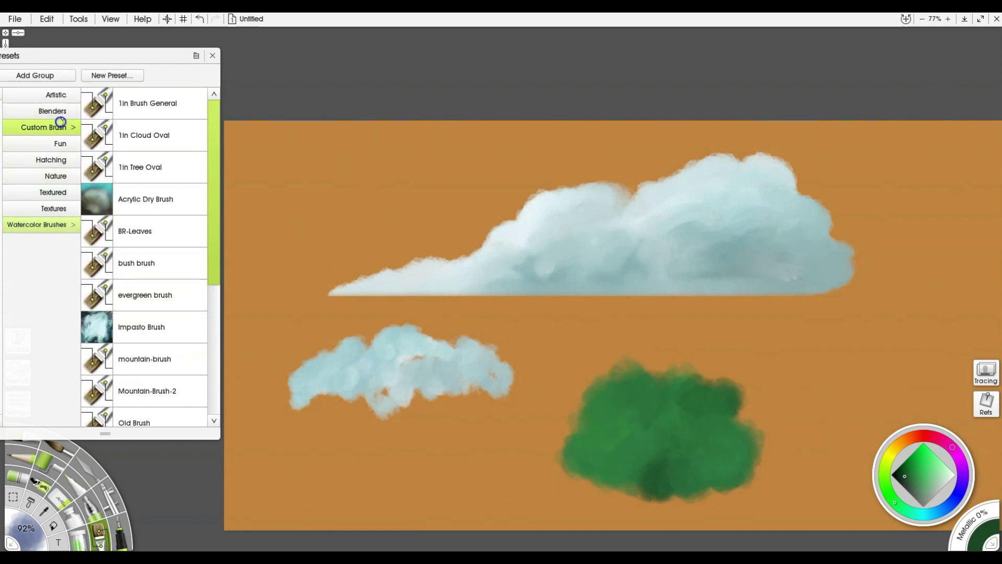
pyautogui.click(159, 264)
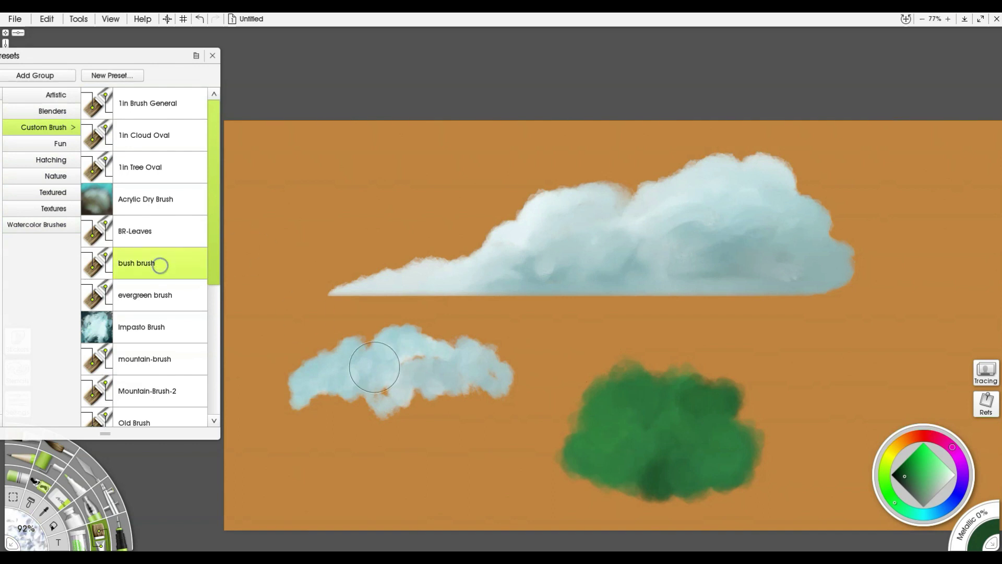
pyautogui.moveTo(604, 432)
pyautogui.mouseDown()
pyautogui.moveTo(581, 424)
pyautogui.moveTo(584, 442)
pyautogui.moveTo(627, 448)
pyautogui.moveTo(642, 418)
pyautogui.moveTo(698, 411)
pyautogui.moveTo(716, 432)
pyautogui.moveTo(717, 458)
pyautogui.moveTo(638, 382)
pyautogui.moveTo(607, 407)
pyautogui.moveTo(638, 445)
pyautogui.moveTo(671, 415)
pyautogui.moveTo(706, 452)
pyautogui.mouseUp()
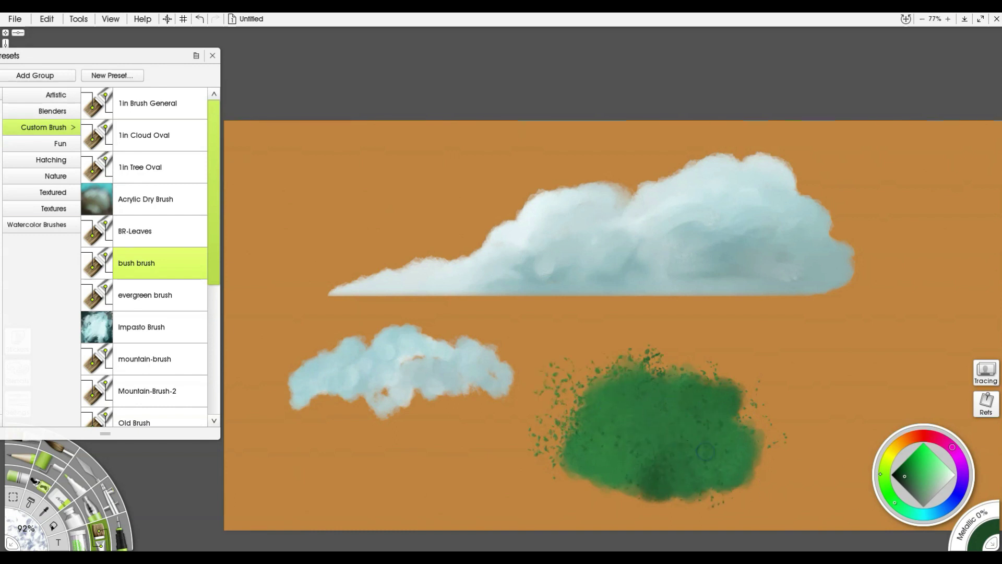
pyautogui.click(923, 464)
pyautogui.moveTo(605, 439)
pyautogui.mouseDown()
pyautogui.moveTo(604, 409)
pyautogui.moveTo(602, 423)
pyautogui.moveTo(641, 375)
pyautogui.moveTo(632, 413)
pyautogui.moveTo(622, 393)
pyautogui.moveTo(675, 408)
pyautogui.moveTo(628, 445)
pyautogui.moveTo(577, 455)
pyautogui.moveTo(602, 449)
pyautogui.moveTo(606, 418)
pyautogui.moveTo(612, 447)
pyautogui.mouseUp()
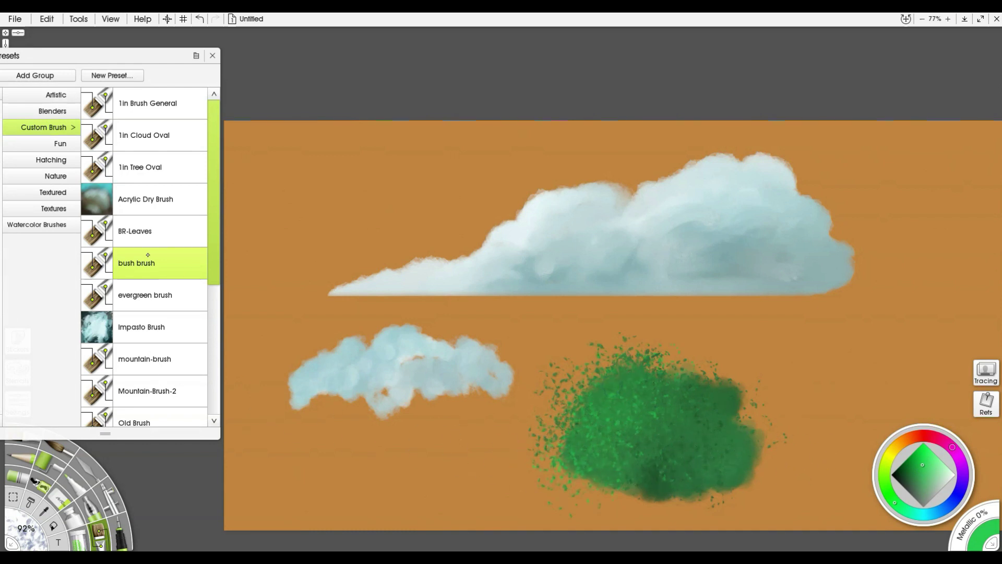
# With the BR-Leaves preset, spread bright-green foliage over the bush's top, then sample its dark green and fill out the lower part.
pyautogui.click(142, 231)
pyautogui.moveTo(633, 385)
pyautogui.mouseDown()
pyautogui.moveTo(604, 351)
pyautogui.moveTo(595, 402)
pyautogui.moveTo(553, 419)
pyautogui.moveTo(545, 439)
pyautogui.moveTo(578, 370)
pyautogui.moveTo(663, 342)
pyautogui.moveTo(745, 436)
pyautogui.mouseUp()
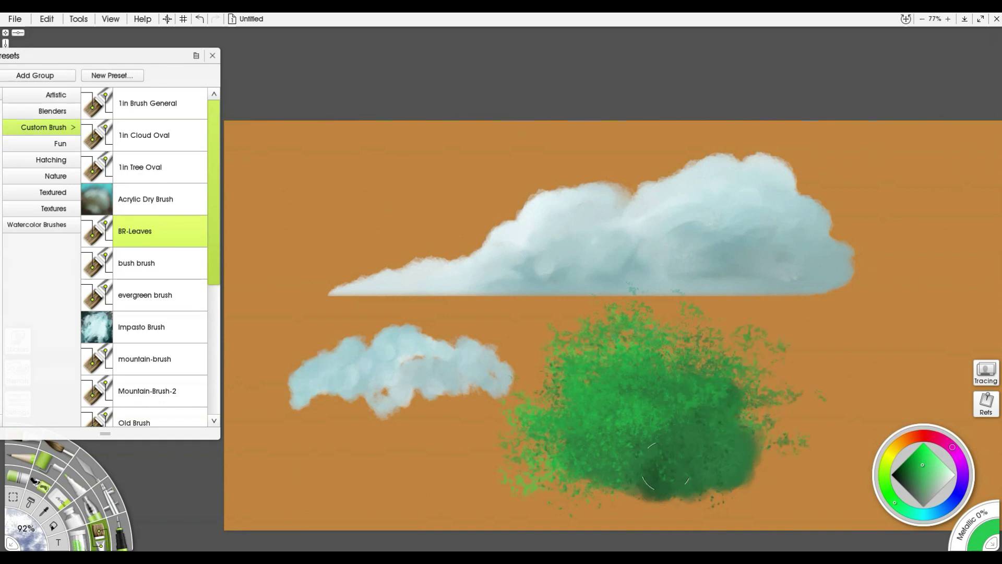
pyautogui.keyDown('alt'); pyautogui.click(674, 483); pyautogui.keyUp('alt')
pyautogui.moveTo(681, 469)
pyautogui.mouseDown()
pyautogui.moveTo(750, 421)
pyautogui.moveTo(662, 394)
pyautogui.moveTo(606, 488)
pyautogui.moveTo(687, 511)
pyautogui.moveTo(523, 492)
pyautogui.moveTo(767, 501)
pyautogui.moveTo(751, 499)
pyautogui.mouseUp()
pyautogui.moveTo(671, 432)
pyautogui.mouseDown()
pyautogui.moveTo(720, 452)
pyautogui.moveTo(699, 474)
pyautogui.moveTo(659, 485)
pyautogui.moveTo(729, 471)
pyautogui.moveTo(750, 493)
pyautogui.moveTo(714, 381)
pyautogui.mouseUp()
# Using the bush brush preset, speckle the bush's lower left with dark green, then highlight its left side in bright green and yellow.
pyautogui.click(161, 265)
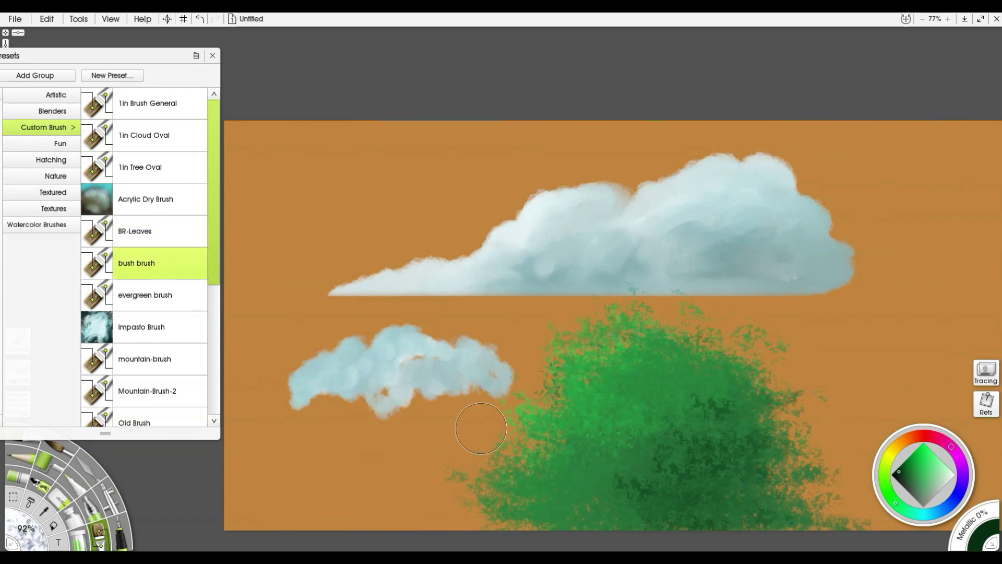
pyautogui.moveTo(537, 452)
pyautogui.mouseDown()
pyautogui.moveTo(560, 449)
pyautogui.moveTo(605, 393)
pyautogui.moveTo(572, 492)
pyautogui.moveTo(639, 480)
pyautogui.mouseUp()
pyautogui.click(891, 456)
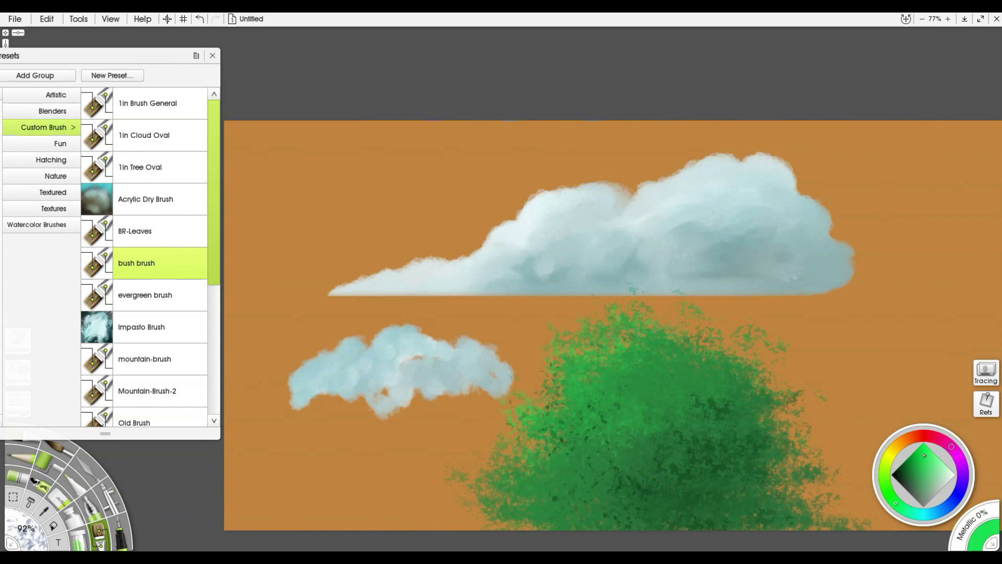
pyautogui.moveTo(534, 401)
pyautogui.mouseDown()
pyautogui.moveTo(569, 387)
pyautogui.moveTo(578, 405)
pyautogui.moveTo(527, 477)
pyautogui.moveTo(536, 468)
pyautogui.mouseUp()
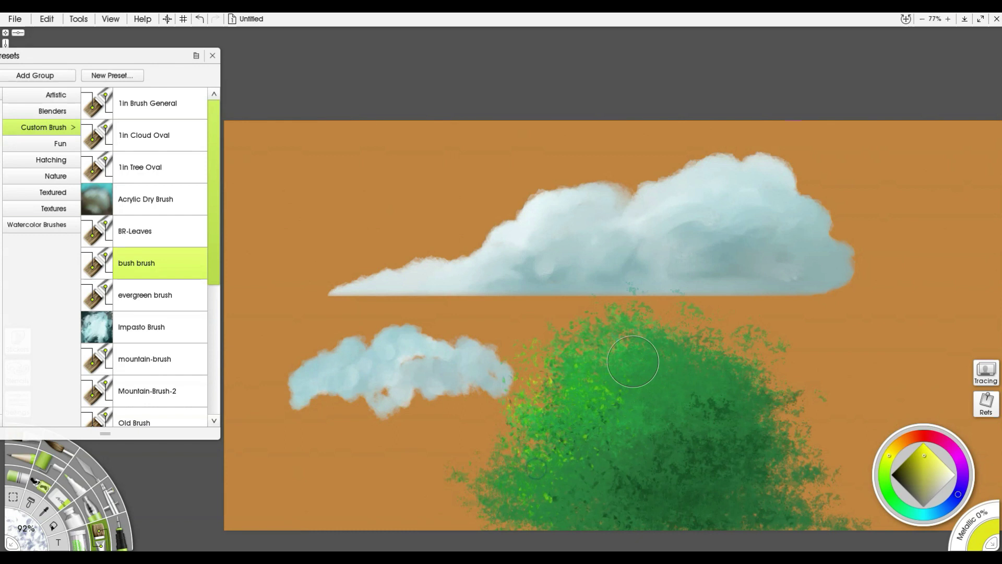
# Try a yellow patch with the Old Brush preset below the small cloud, then undo it.
pyautogui.click(160, 416)
pyautogui.moveTo(413, 473)
pyautogui.mouseDown()
pyautogui.moveTo(458, 458)
pyautogui.moveTo(459, 440)
pyautogui.moveTo(428, 478)
pyautogui.mouseUp()
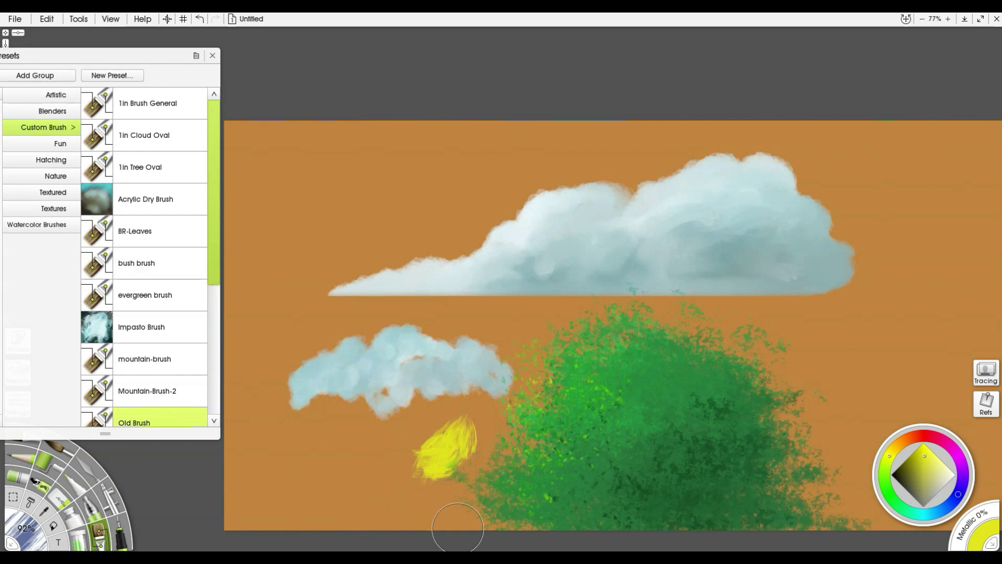
pyautogui.hotkey('ctrl', 'z')
pyautogui.hotkey('ctrl', 'z')
pyautogui.hotkey('ctrl', 'z')
pyautogui.hotkey('ctrl', 'z')
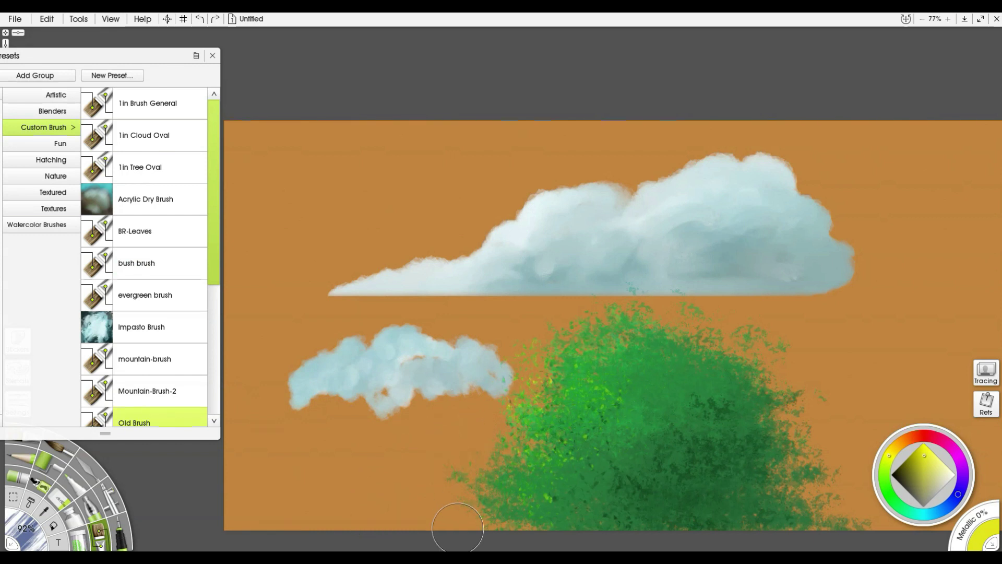
# Choose a muted blue-grey and paint a tall block of vertical Old Brush strokes along the canvas's left edge.
pyautogui.click(916, 486)
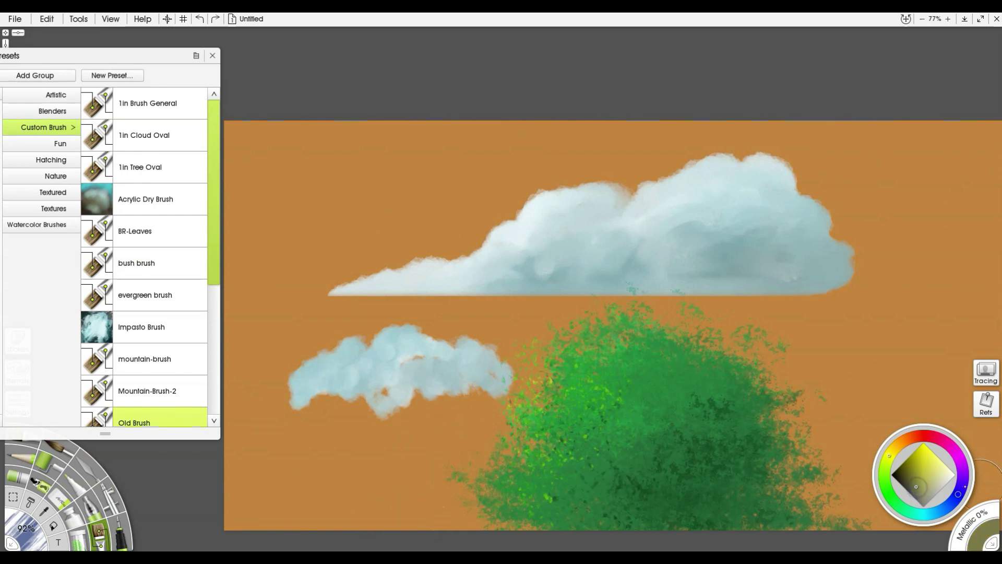
pyautogui.click(926, 495)
pyautogui.click(899, 449)
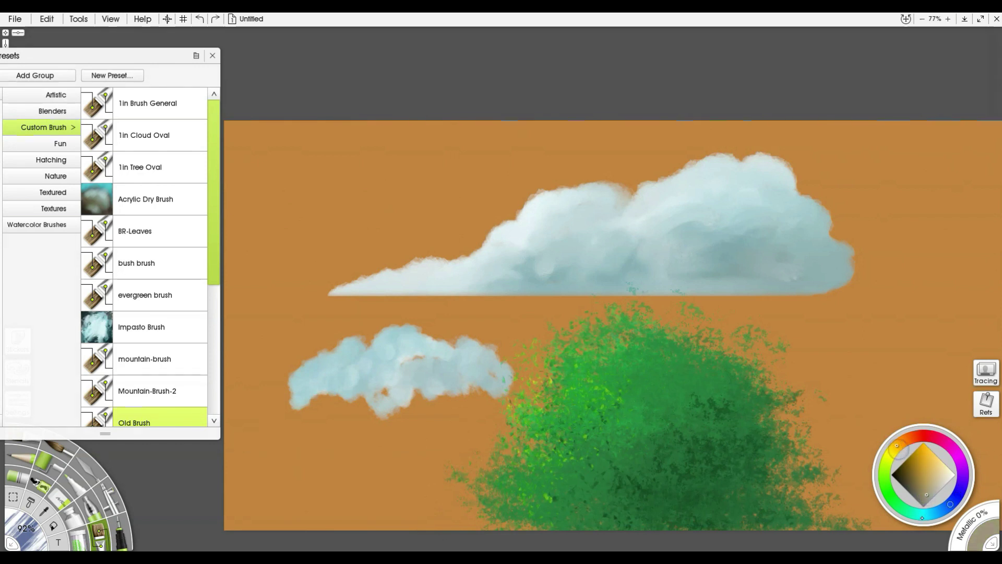
pyautogui.moveTo(272, 158)
pyautogui.mouseDown()
pyautogui.moveTo(289, 437)
pyautogui.moveTo(296, 238)
pyautogui.moveTo(314, 146)
pyautogui.moveTo(327, 464)
pyautogui.moveTo(325, 440)
pyautogui.moveTo(332, 252)
pyautogui.moveTo(342, 472)
pyautogui.moveTo(332, 195)
pyautogui.moveTo(341, 177)
pyautogui.moveTo(350, 459)
pyautogui.moveTo(349, 201)
pyautogui.moveTo(359, 181)
pyautogui.moveTo(350, 492)
pyautogui.moveTo(335, 169)
pyautogui.moveTo(289, 213)
pyautogui.moveTo(263, 138)
pyautogui.moveTo(346, 484)
pyautogui.moveTo(376, 503)
pyautogui.mouseUp()
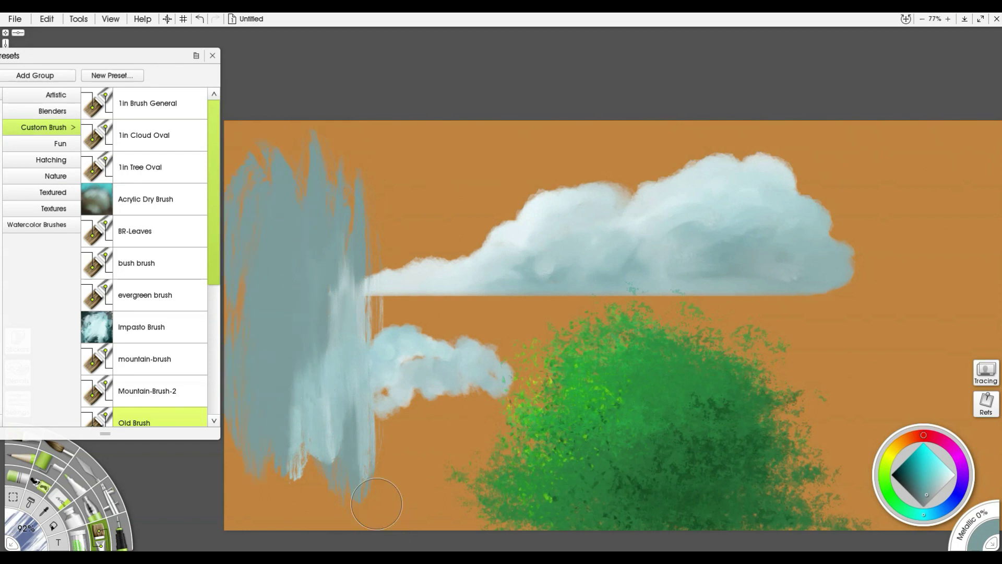
# With the wood grain preset and a near-black teal, add vertical grain and a long dark crack to the blue-grey block.
pyautogui.moveTo(213, 271); pyautogui.dragTo(210, 429)
pyautogui.click(170, 411)
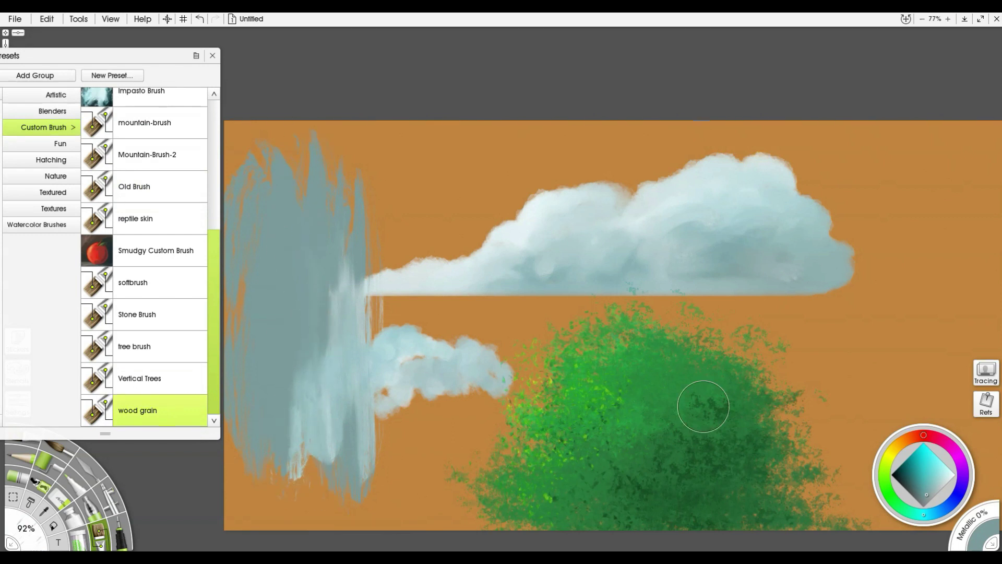
pyautogui.click(901, 476)
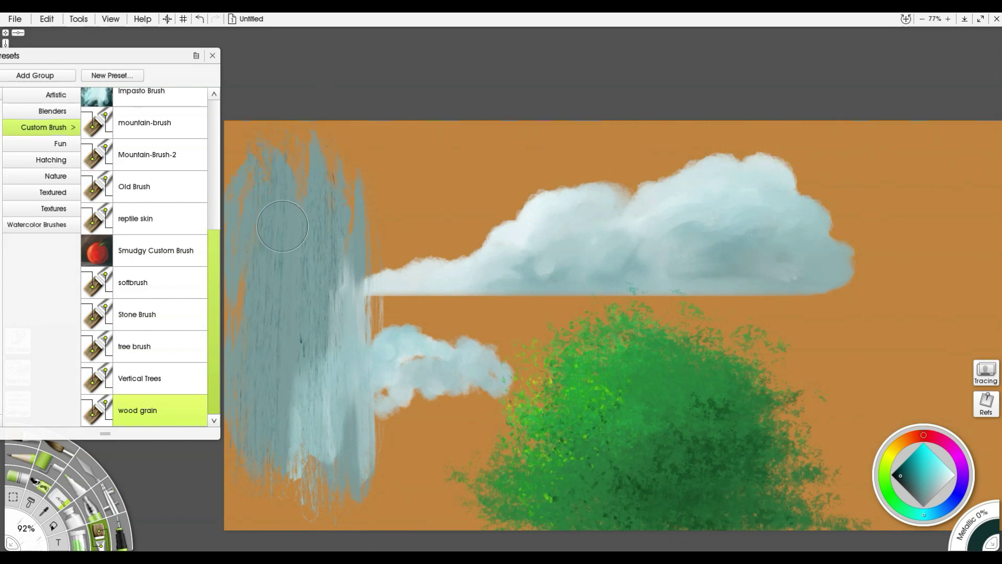
pyautogui.click(896, 475)
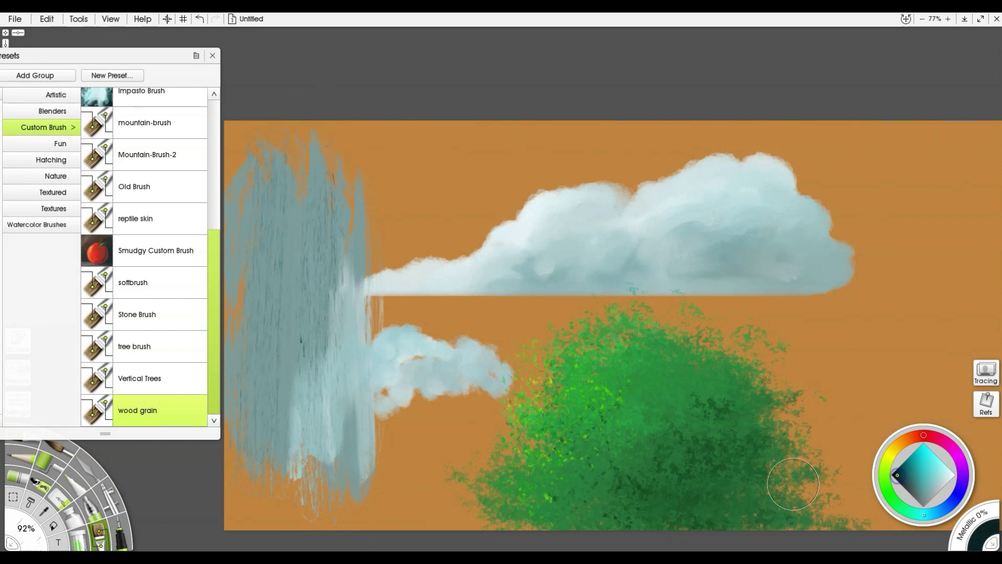
pyautogui.press('p')
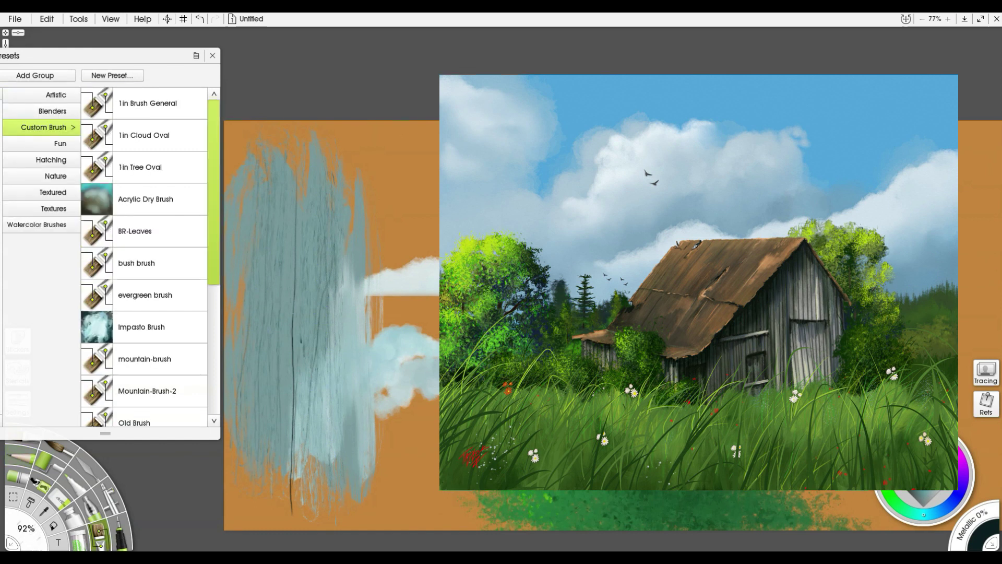
# With the Impasto Brush preset, paint a near-black teal mass over the bush's left side, then cover its right half with sampled canvas orange-brown.
pyautogui.click(157, 330)
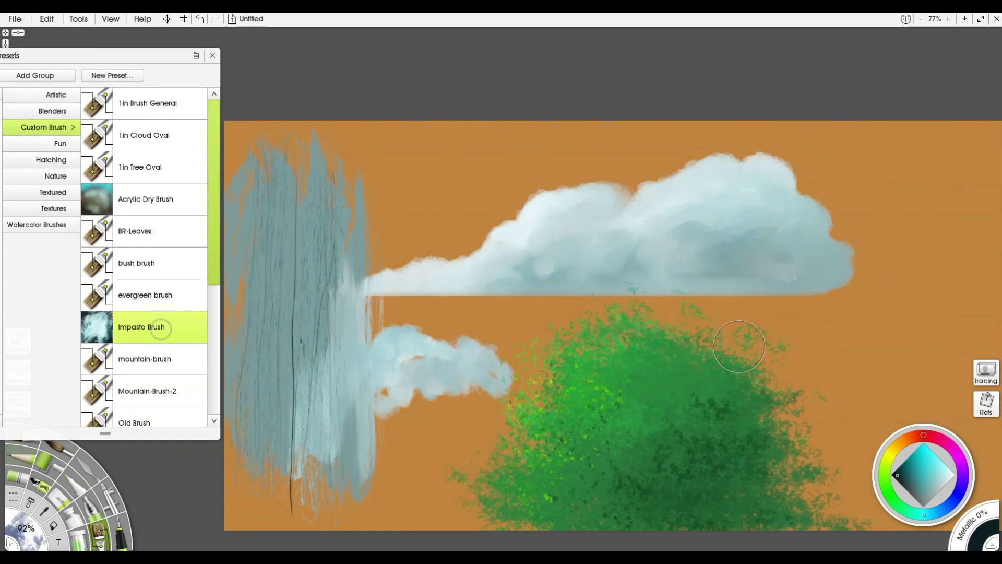
pyautogui.moveTo(505, 399)
pyautogui.mouseDown()
pyautogui.moveTo(532, 385)
pyautogui.moveTo(586, 421)
pyautogui.moveTo(564, 385)
pyautogui.moveTo(495, 420)
pyautogui.moveTo(525, 335)
pyautogui.moveTo(483, 414)
pyautogui.moveTo(548, 477)
pyautogui.moveTo(529, 453)
pyautogui.moveTo(619, 473)
pyautogui.mouseUp()
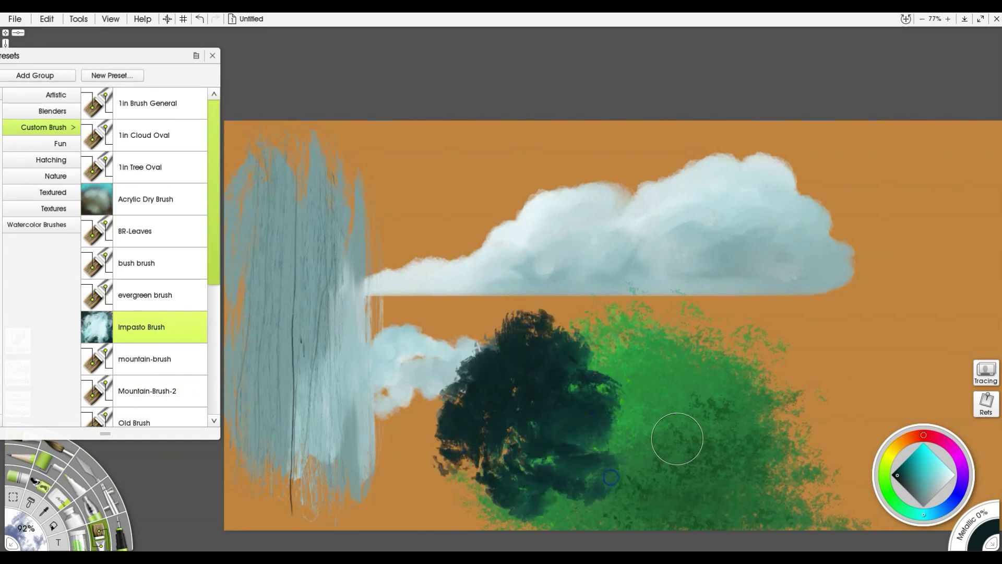
pyautogui.keyDown('alt'); pyautogui.click(840, 353); pyautogui.keyUp('alt')
pyautogui.moveTo(850, 362)
pyautogui.mouseDown()
pyautogui.moveTo(820, 337)
pyautogui.moveTo(810, 409)
pyautogui.moveTo(846, 394)
pyautogui.moveTo(919, 278)
pyautogui.moveTo(875, 410)
pyautogui.moveTo(797, 351)
pyautogui.mouseUp()
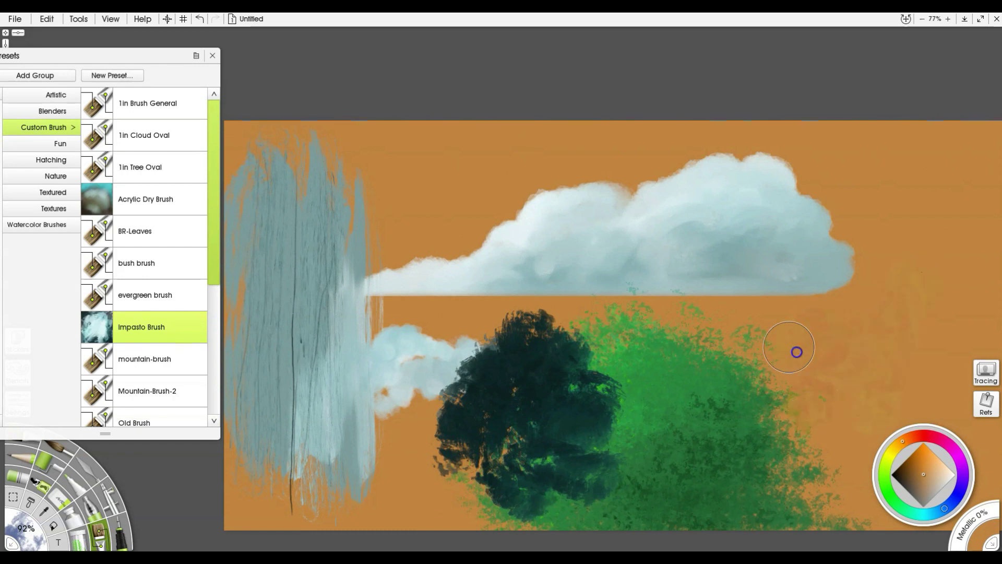
pyautogui.moveTo(559, 385)
pyautogui.mouseDown()
pyautogui.moveTo(594, 361)
pyautogui.moveTo(563, 415)
pyautogui.moveTo(568, 384)
pyautogui.moveTo(622, 402)
pyautogui.moveTo(609, 435)
pyautogui.moveTo(576, 384)
pyautogui.moveTo(568, 525)
pyautogui.mouseUp()
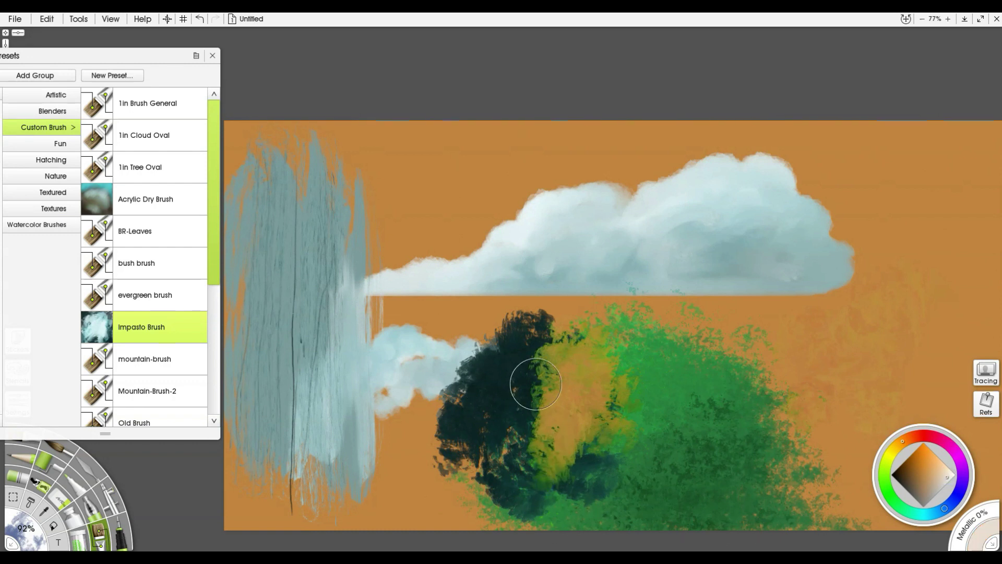
# Paint thick off-white strokes over the dark mass, then switch to pale yellow and cover its lower part.
pyautogui.moveTo(519, 340)
pyautogui.mouseDown()
pyautogui.moveTo(541, 398)
pyautogui.moveTo(497, 381)
pyautogui.moveTo(559, 372)
pyautogui.moveTo(489, 379)
pyautogui.mouseUp()
pyautogui.moveTo(512, 347)
pyautogui.mouseDown()
pyautogui.moveTo(477, 387)
pyautogui.moveTo(517, 470)
pyautogui.mouseUp()
pyautogui.click(941, 468)
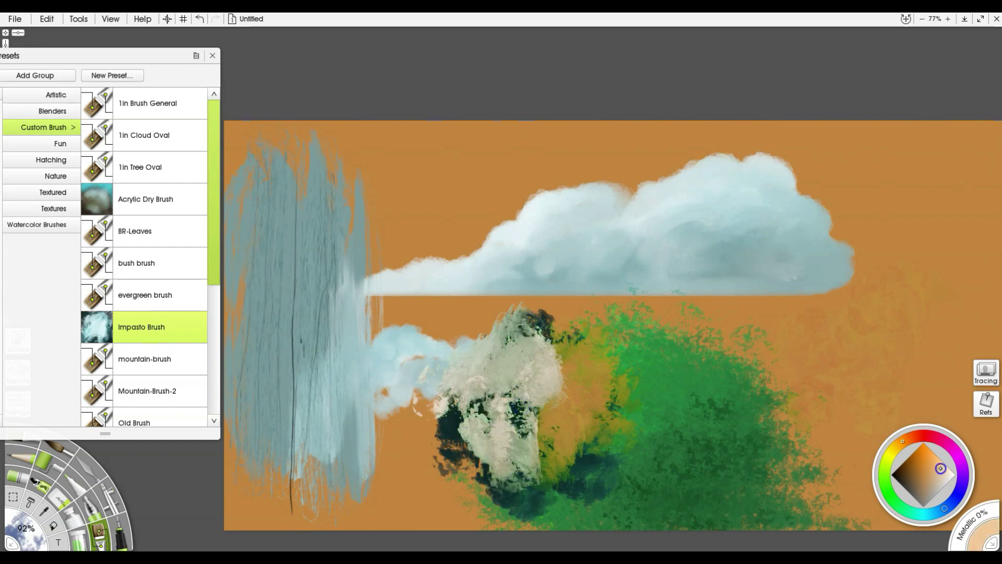
pyautogui.click(957, 496)
pyautogui.moveTo(517, 397)
pyautogui.mouseDown()
pyautogui.moveTo(570, 405)
pyautogui.moveTo(527, 501)
pyautogui.moveTo(491, 528)
pyautogui.mouseUp()
# Paint pale-blue impasto strokes between the small cloud and the dark mass, then dark teal-green ones over the mass's lower left.
pyautogui.click(924, 515)
pyautogui.click(939, 484)
pyautogui.moveTo(470, 449)
pyautogui.mouseDown()
pyautogui.moveTo(470, 425)
pyautogui.moveTo(501, 383)
pyautogui.moveTo(411, 451)
pyautogui.moveTo(420, 353)
pyautogui.moveTo(401, 339)
pyautogui.moveTo(456, 387)
pyautogui.moveTo(449, 292)
pyautogui.mouseUp()
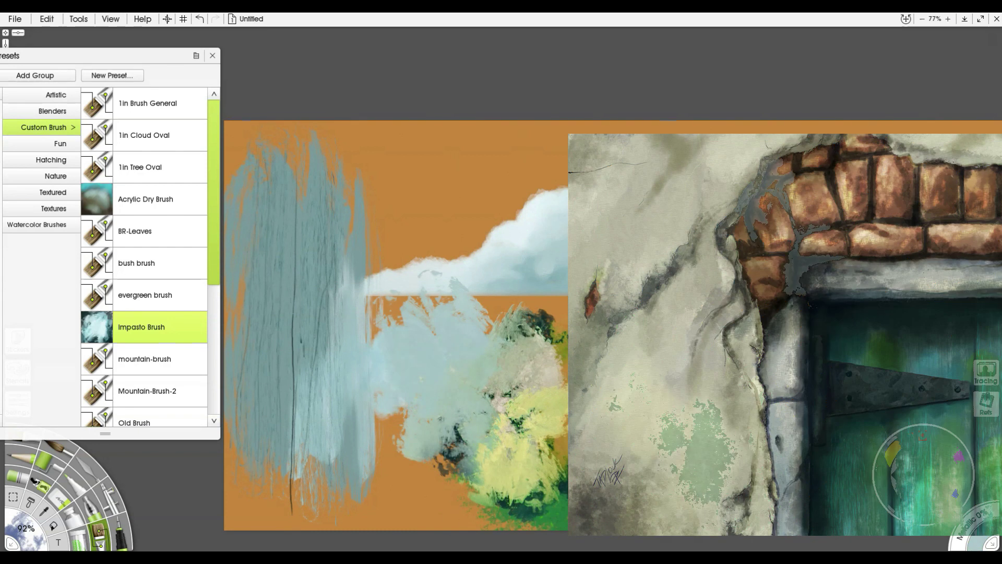
pyautogui.moveTo(543, 366)
pyautogui.mouseDown()
pyautogui.moveTo(522, 389)
pyautogui.moveTo(469, 412)
pyautogui.moveTo(460, 498)
pyautogui.moveTo(385, 488)
pyautogui.mouseUp()
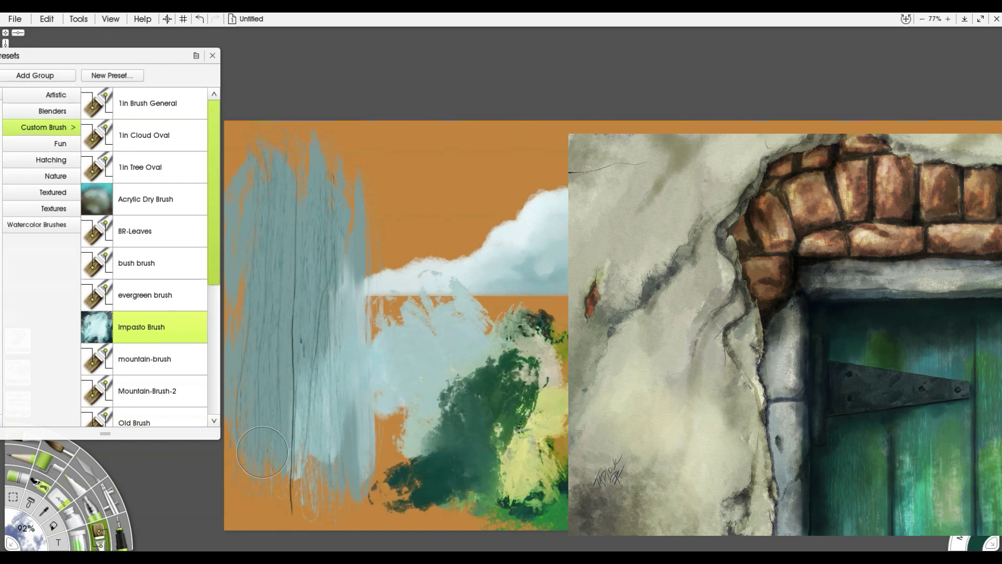
# Paint olive-green needle strokes with the evergreen brush preset to the right of the bush, then clear the whole canvas.
pyautogui.click(164, 292)
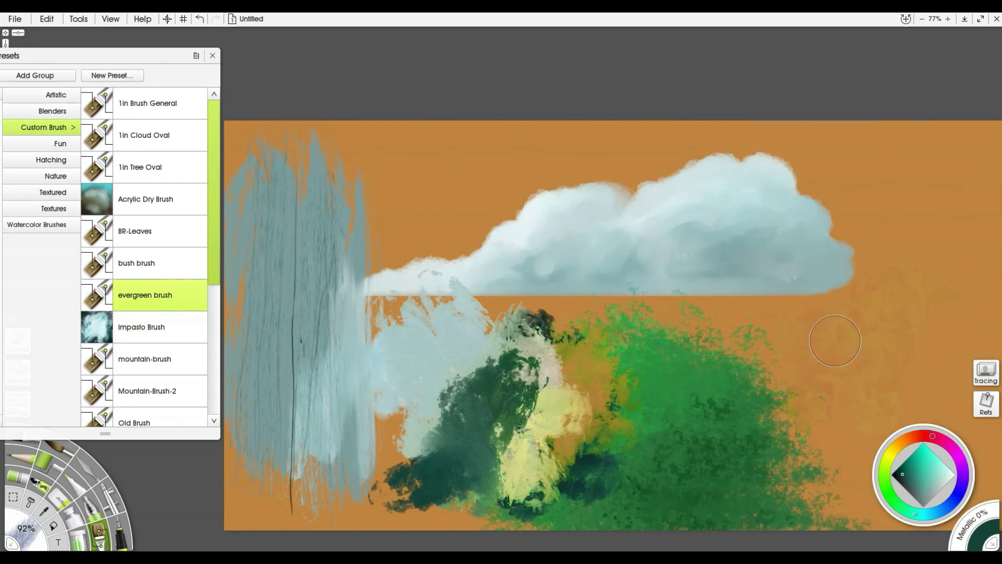
pyautogui.moveTo(867, 334)
pyautogui.mouseDown()
pyautogui.moveTo(825, 355)
pyautogui.moveTo(860, 346)
pyautogui.moveTo(922, 364)
pyautogui.moveTo(934, 336)
pyautogui.moveTo(931, 306)
pyautogui.moveTo(897, 285)
pyautogui.moveTo(833, 309)
pyautogui.moveTo(834, 356)
pyautogui.mouseUp()
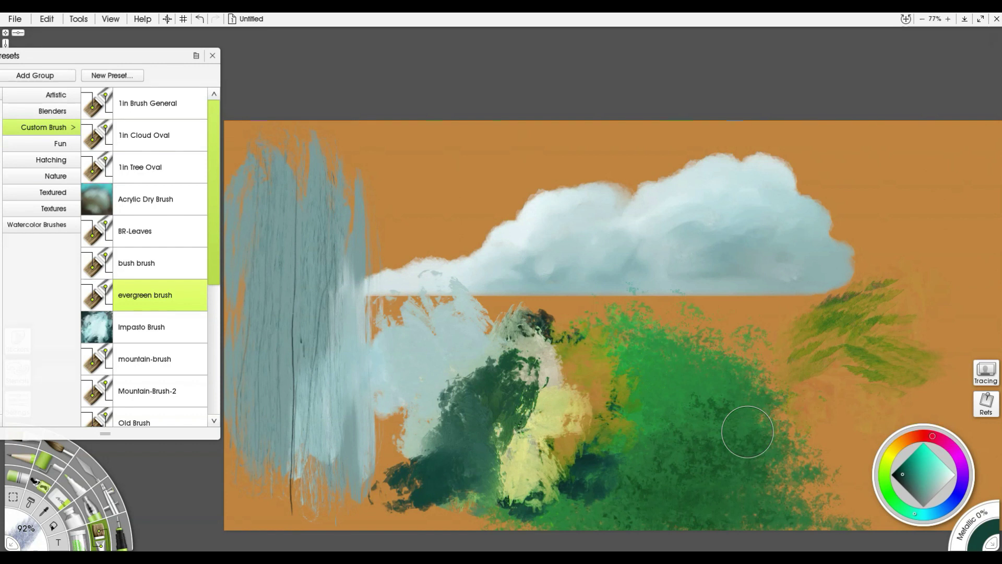
pyautogui.hotkey('ctrl', 'shift', 'x')
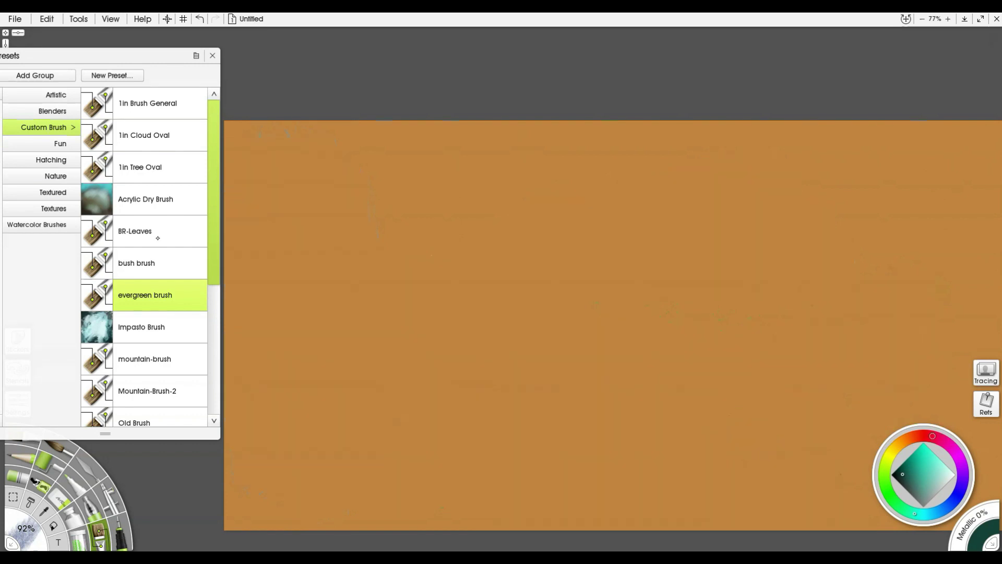
# Try a patch of dark-teal foliage in the middle of the canvas with the BR-Leaves preset, then undo it.
pyautogui.click(161, 230)
pyautogui.moveTo(551, 312)
pyautogui.mouseDown()
pyautogui.moveTo(579, 292)
pyautogui.moveTo(501, 339)
pyautogui.moveTo(569, 314)
pyautogui.mouseUp()
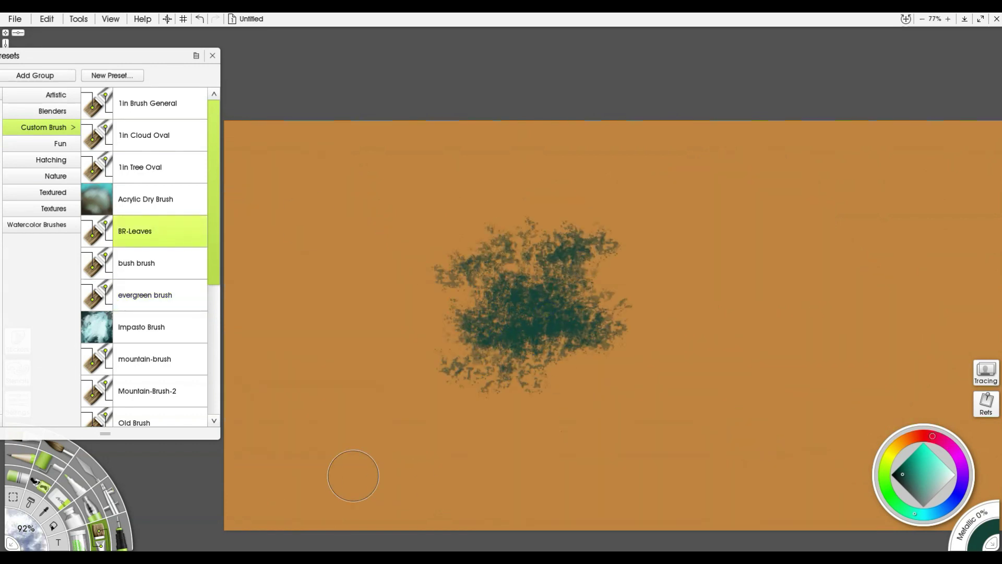
pyautogui.hotkey('ctrl', 'z')
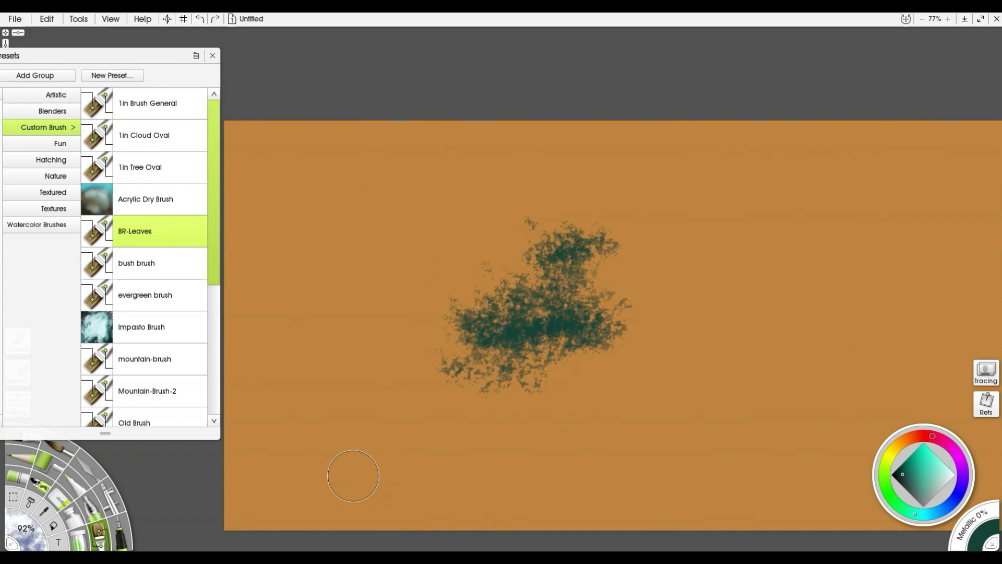
pyautogui.hotkey('ctrl', 'z')
# With the Mountain-Brush-2 preset, paint a slanted dark-teal mountain slope mid-canvas and add lighter blue-teal strokes over it.
pyautogui.click(172, 389)
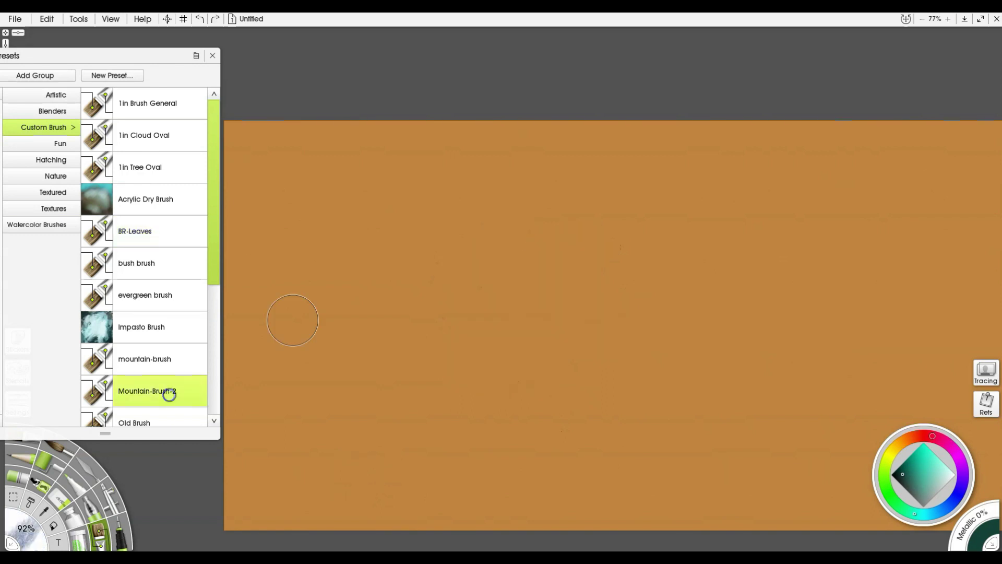
pyautogui.moveTo(511, 340)
pyautogui.mouseDown()
pyautogui.moveTo(571, 264)
pyautogui.moveTo(524, 357)
pyautogui.moveTo(522, 282)
pyautogui.moveTo(465, 396)
pyautogui.moveTo(600, 253)
pyautogui.moveTo(584, 226)
pyautogui.moveTo(558, 234)
pyautogui.moveTo(481, 297)
pyautogui.moveTo(412, 414)
pyautogui.moveTo(511, 269)
pyautogui.moveTo(454, 345)
pyautogui.moveTo(385, 393)
pyautogui.moveTo(537, 232)
pyautogui.mouseUp()
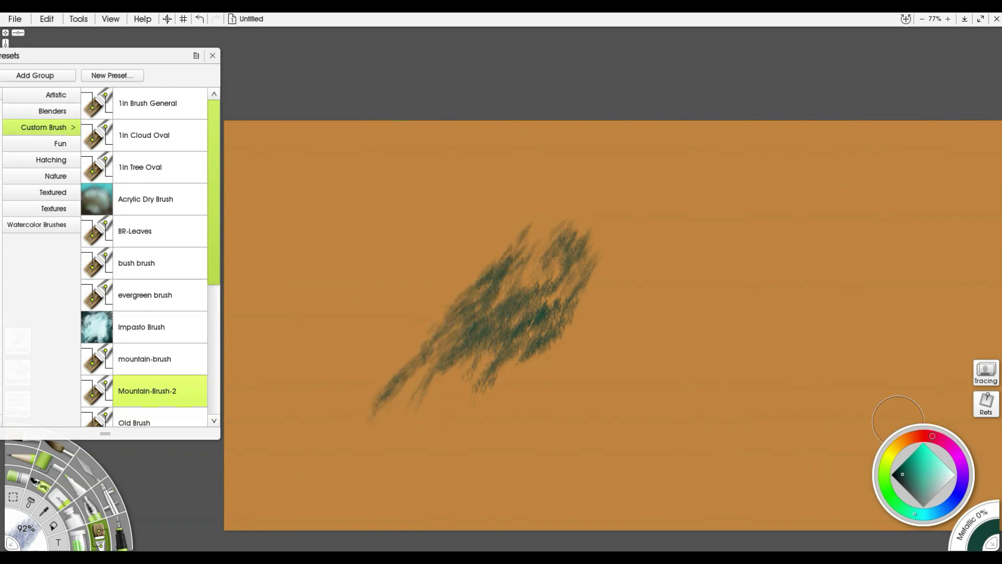
pyautogui.click(920, 494)
pyautogui.moveTo(444, 375)
pyautogui.mouseDown()
pyautogui.moveTo(521, 305)
pyautogui.moveTo(467, 363)
pyautogui.moveTo(414, 349)
pyautogui.moveTo(550, 217)
pyautogui.moveTo(552, 327)
pyautogui.moveTo(540, 315)
pyautogui.moveTo(532, 251)
pyautogui.moveTo(496, 292)
pyautogui.moveTo(505, 267)
pyautogui.mouseUp()
# Choose a pale blue-grey, reduce the brush size to 39%, and paint highlights along the mountain slope's lower right edge.
pyautogui.click(946, 477)
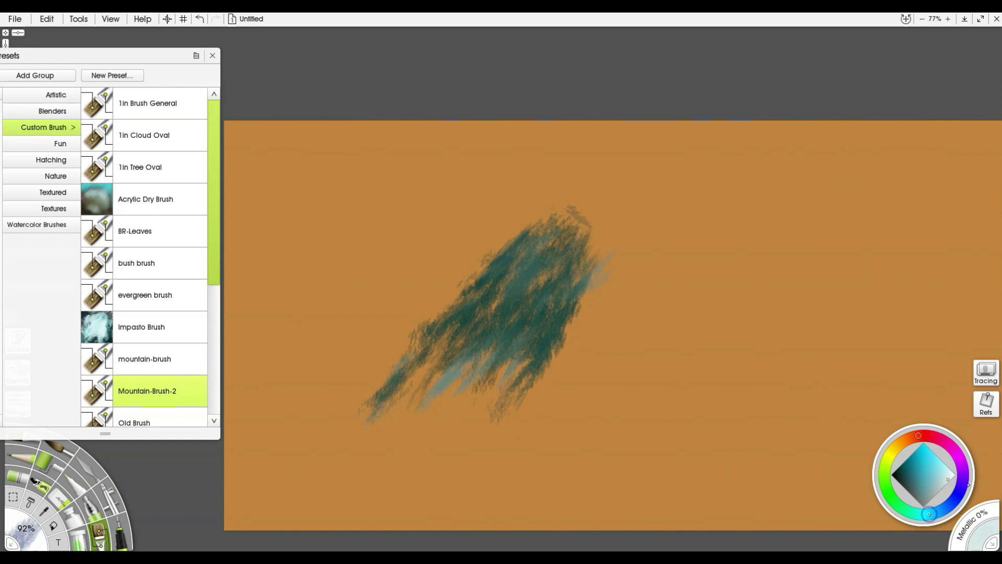
pyautogui.press('[')
pyautogui.press('[')
pyautogui.press('[')
pyautogui.press('[')
pyautogui.press('[')
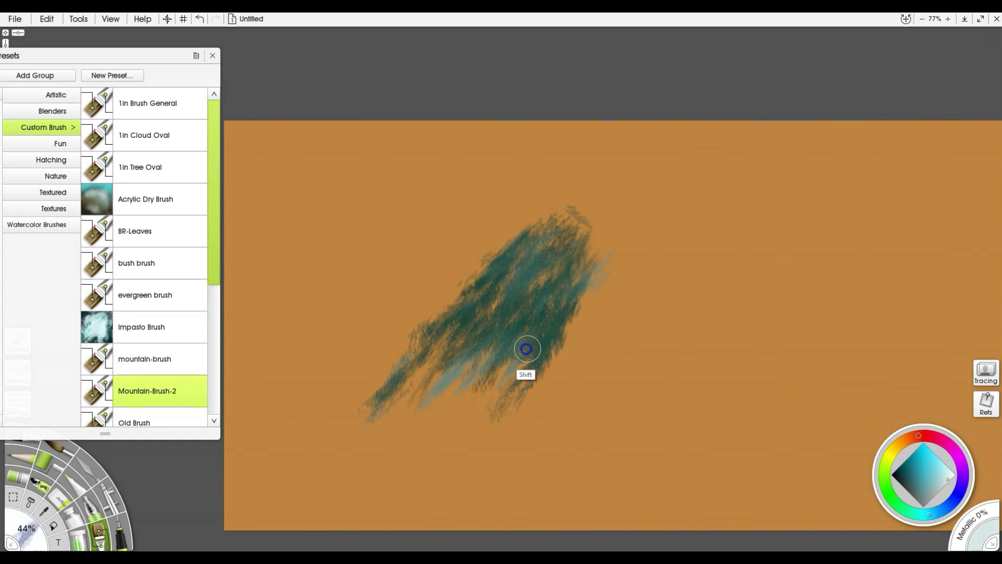
pyautogui.moveTo(554, 321)
pyautogui.mouseDown()
pyautogui.moveTo(528, 331)
pyautogui.moveTo(510, 367)
pyautogui.moveTo(551, 302)
pyautogui.moveTo(560, 311)
pyautogui.moveTo(516, 308)
pyautogui.moveTo(571, 232)
pyautogui.moveTo(573, 257)
pyautogui.moveTo(585, 261)
pyautogui.moveTo(499, 382)
pyautogui.moveTo(590, 293)
pyautogui.moveTo(544, 377)
pyautogui.moveTo(540, 368)
pyautogui.moveTo(533, 379)
pyautogui.moveTo(573, 306)
pyautogui.moveTo(546, 326)
pyautogui.moveTo(518, 379)
pyautogui.moveTo(571, 335)
pyautogui.mouseUp()
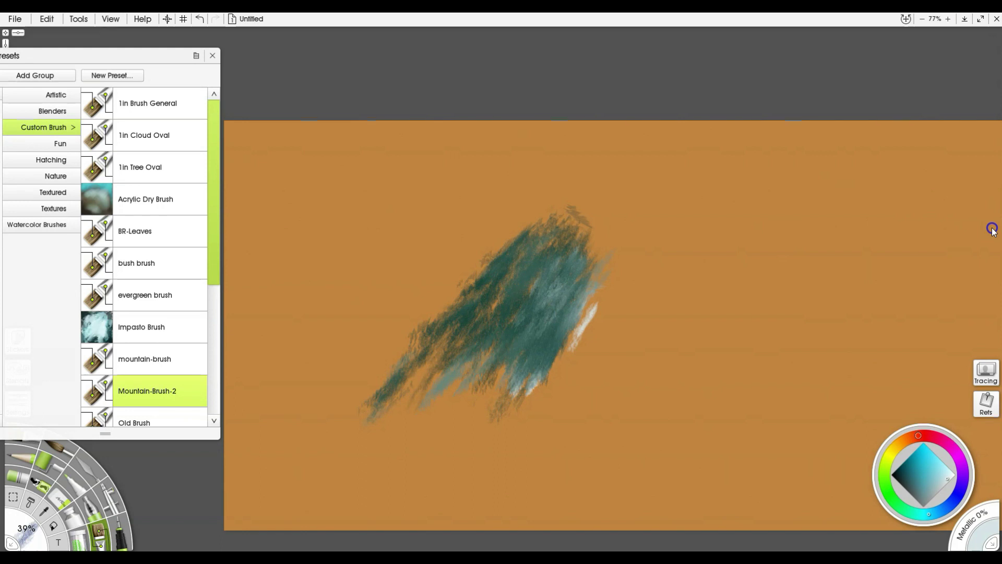
pyautogui.hotkey('alt', 'Tab')
pyautogui.doubleClick(496, 74)
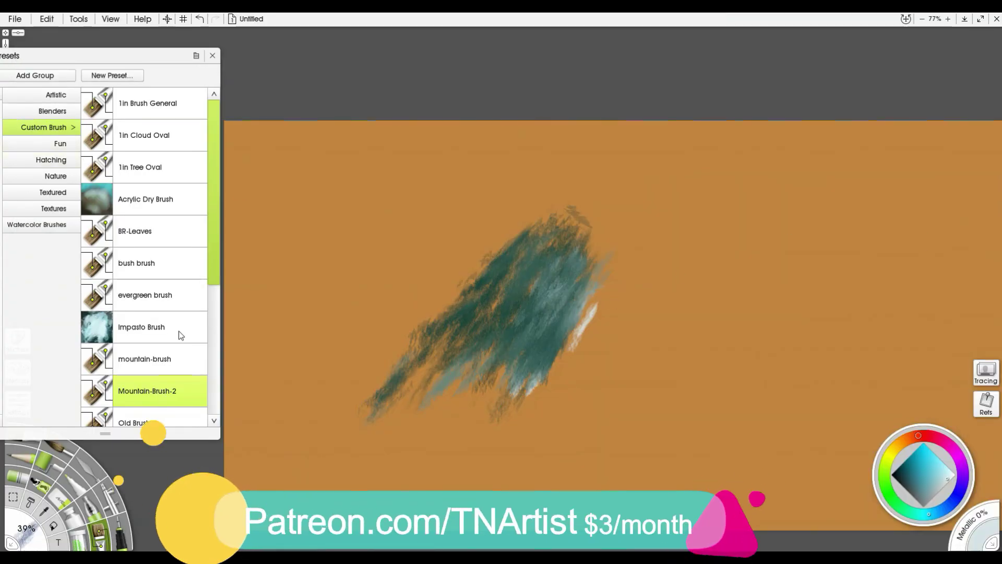
# With the mountain-brush preset, paint pale blue-grey strokes beside and over the mountain slope's upper left edge.
pyautogui.click(148, 365)
pyautogui.moveTo(453, 250)
pyautogui.mouseDown()
pyautogui.moveTo(439, 275)
pyautogui.moveTo(441, 261)
pyautogui.moveTo(492, 253)
pyautogui.moveTo(493, 270)
pyautogui.mouseUp()
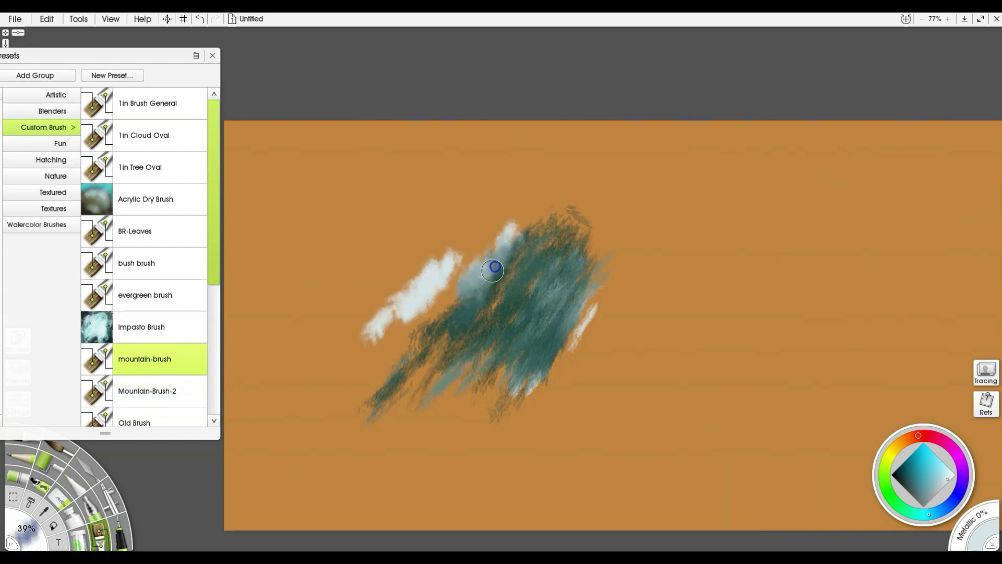
pyautogui.moveTo(537, 247)
pyautogui.mouseDown()
pyautogui.moveTo(525, 244)
pyautogui.moveTo(559, 224)
pyautogui.moveTo(548, 228)
pyautogui.mouseUp()
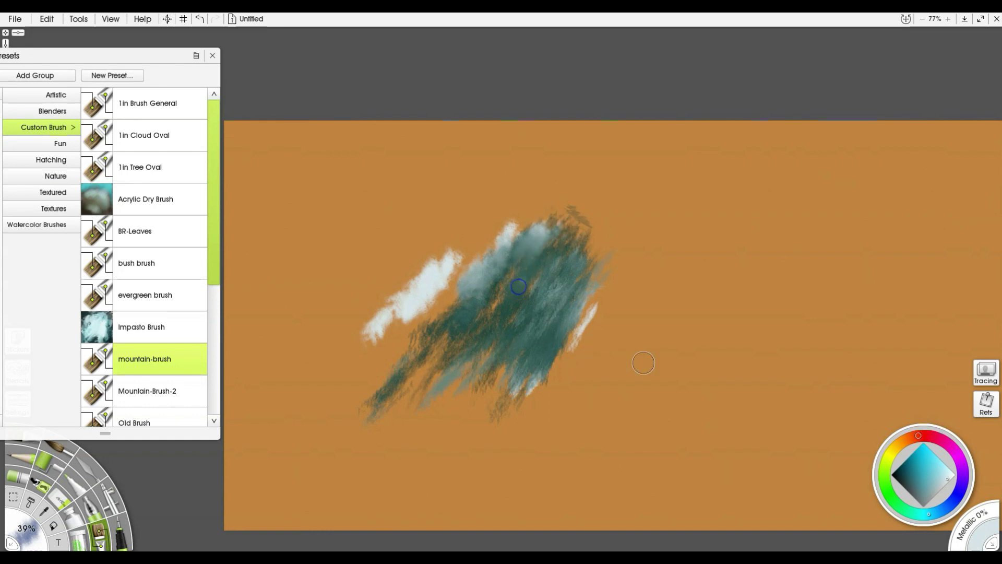
# Reduce the brush size to 31%, try pale highlight strokes across the middle of the slope, and undo them.
pyautogui.press('[')
pyautogui.press('[')
pyautogui.press('[')
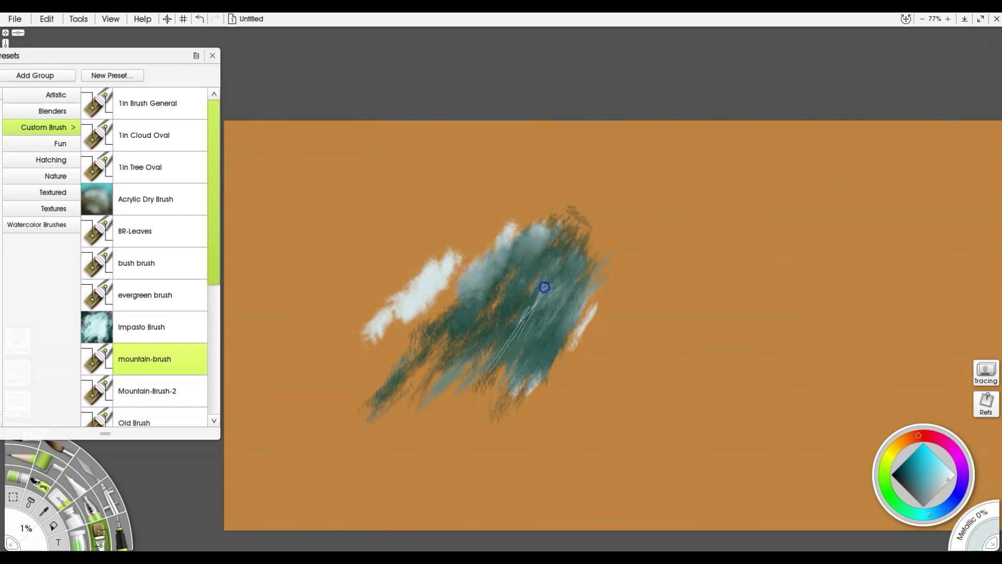
pyautogui.moveTo(539, 317)
pyautogui.mouseDown()
pyautogui.moveTo(588, 287)
pyautogui.moveTo(558, 315)
pyautogui.moveTo(579, 258)
pyautogui.moveTo(535, 332)
pyautogui.moveTo(573, 282)
pyautogui.mouseUp()
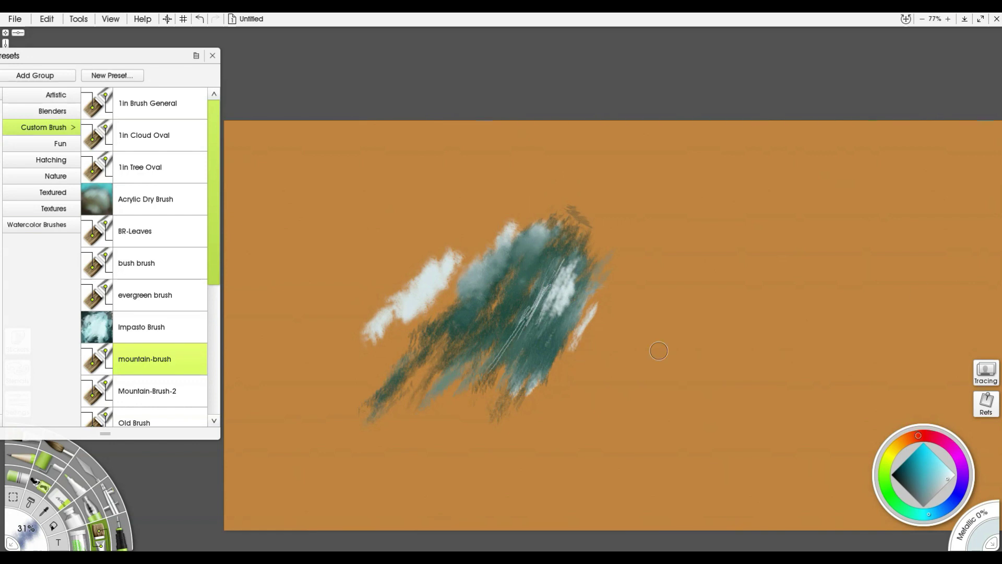
pyautogui.moveTo(569, 261); pyautogui.dragTo(491, 365)
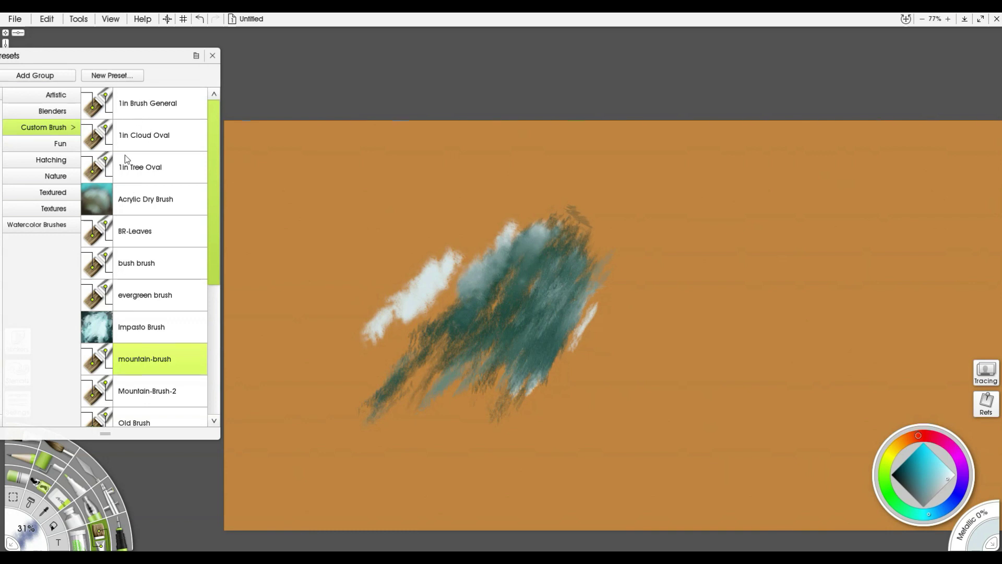
# Paint a winding pale stroke right of the mountain with 1in Cloud Oval, and brush over it and the peak with Acrylic Dry Brush.
pyautogui.click(146, 138)
pyautogui.moveTo(668, 263)
pyautogui.mouseDown()
pyautogui.moveTo(741, 279)
pyautogui.moveTo(727, 230)
pyautogui.moveTo(885, 215)
pyautogui.mouseUp()
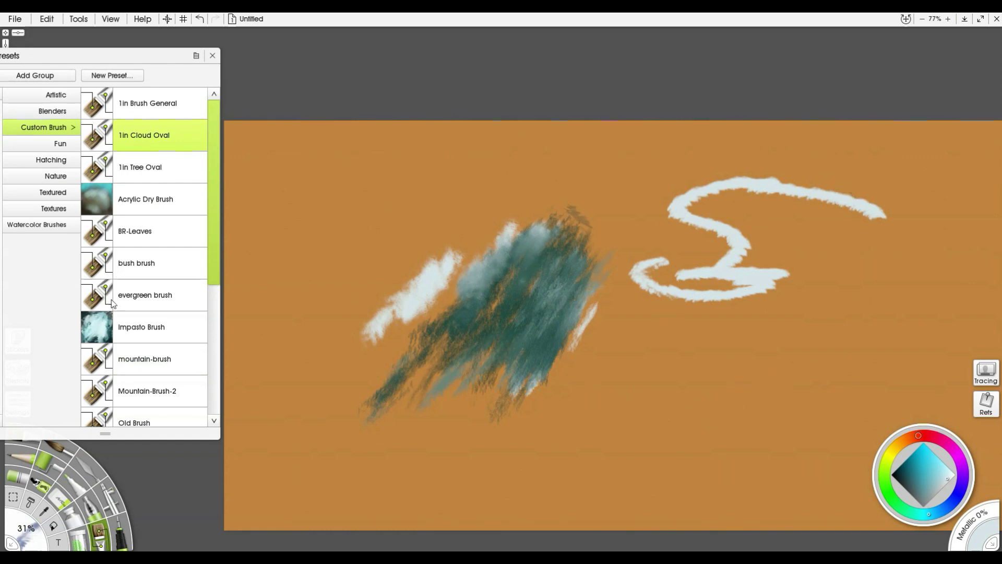
pyautogui.click(128, 214)
pyautogui.moveTo(780, 222)
pyautogui.mouseDown()
pyautogui.moveTo(746, 272)
pyautogui.moveTo(722, 259)
pyautogui.moveTo(741, 220)
pyautogui.moveTo(681, 219)
pyautogui.moveTo(709, 202)
pyautogui.moveTo(767, 195)
pyautogui.moveTo(730, 260)
pyautogui.moveTo(656, 233)
pyautogui.moveTo(626, 262)
pyautogui.moveTo(636, 226)
pyautogui.moveTo(608, 197)
pyautogui.moveTo(572, 220)
pyautogui.moveTo(550, 190)
pyautogui.moveTo(566, 252)
pyautogui.moveTo(528, 232)
pyautogui.moveTo(540, 221)
pyautogui.moveTo(506, 259)
pyautogui.moveTo(492, 339)
pyautogui.mouseUp()
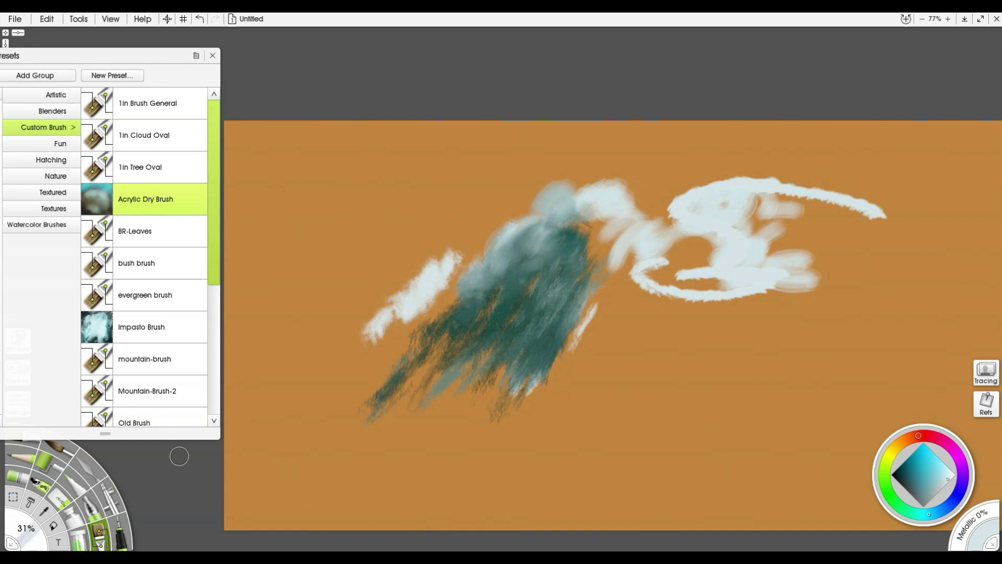
# Clear the canvas and paint a large pale cloud across the middle with the Watercolor Brush 4 preset at 174% size.
pyautogui.press('Delete')
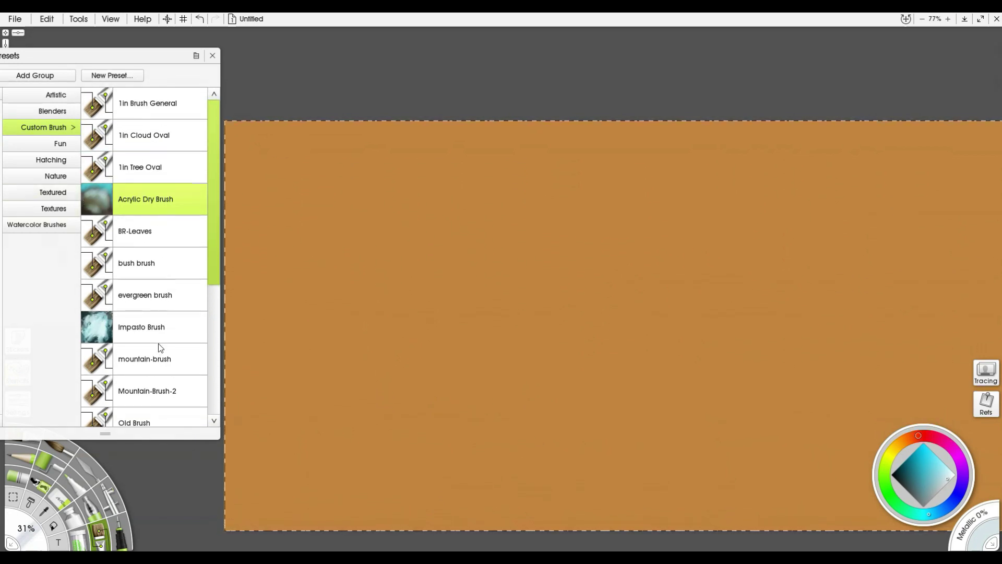
pyautogui.click(51, 231)
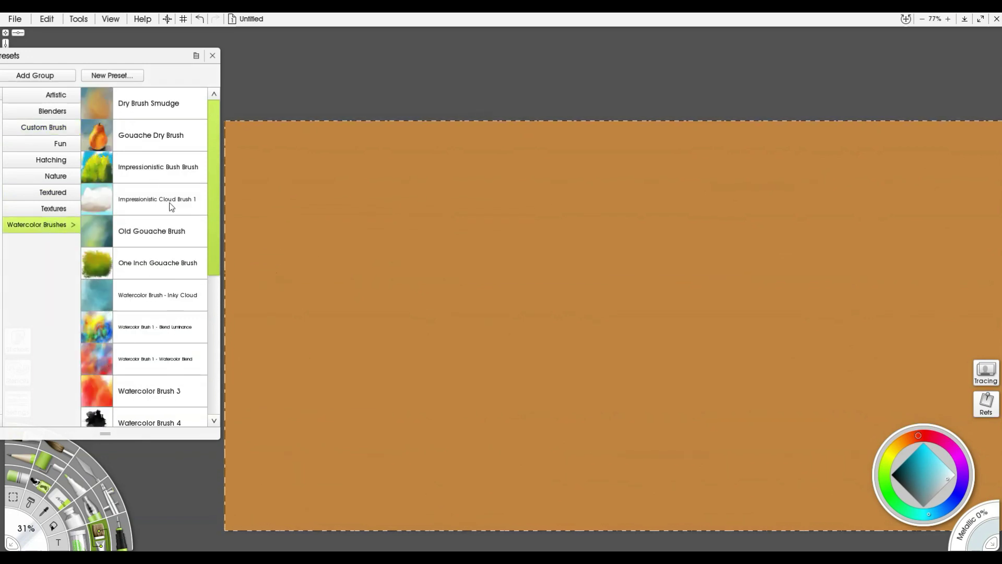
pyautogui.hotkey('ctrl', '0')
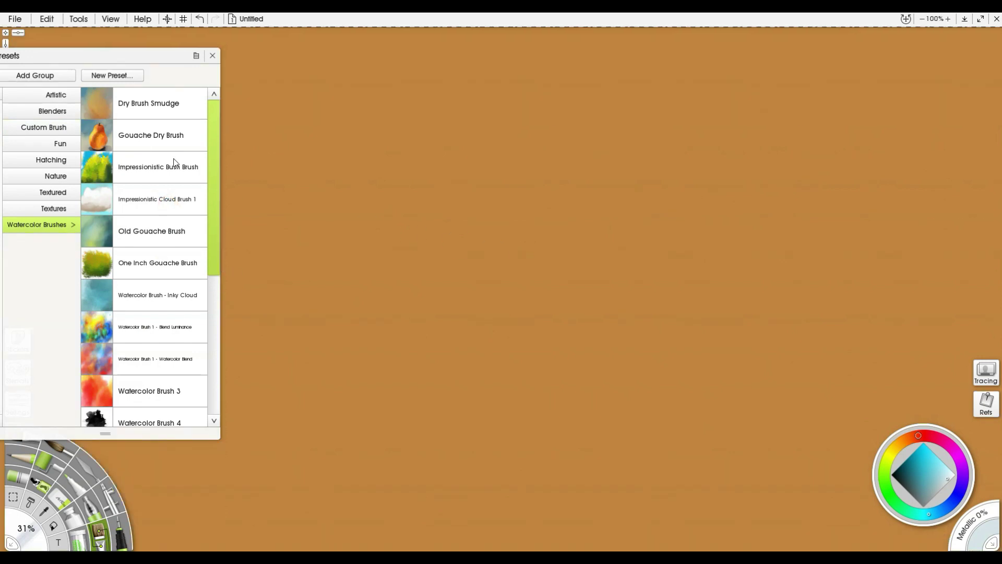
pyautogui.click(139, 142)
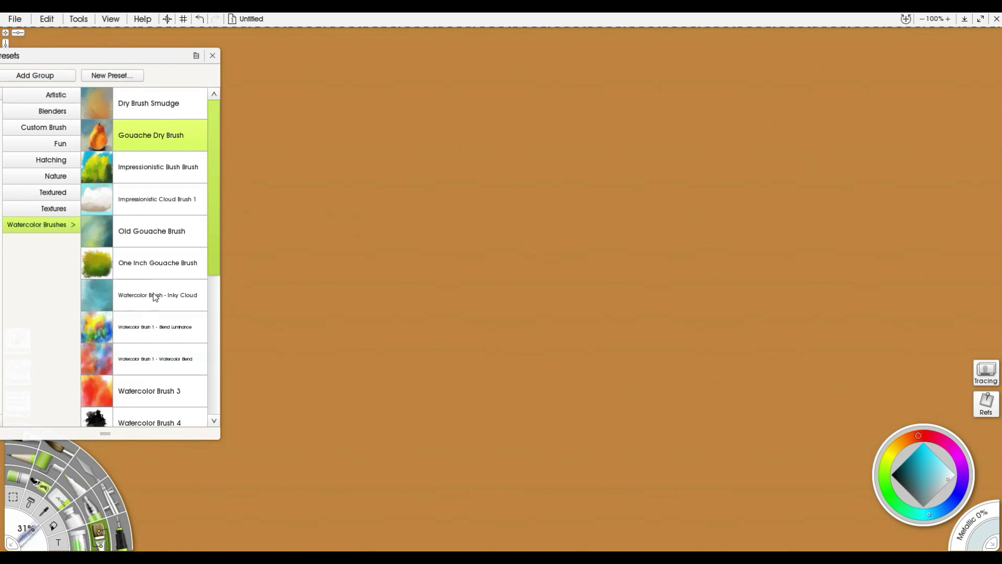
pyautogui.scroll(-1, 145, 351)
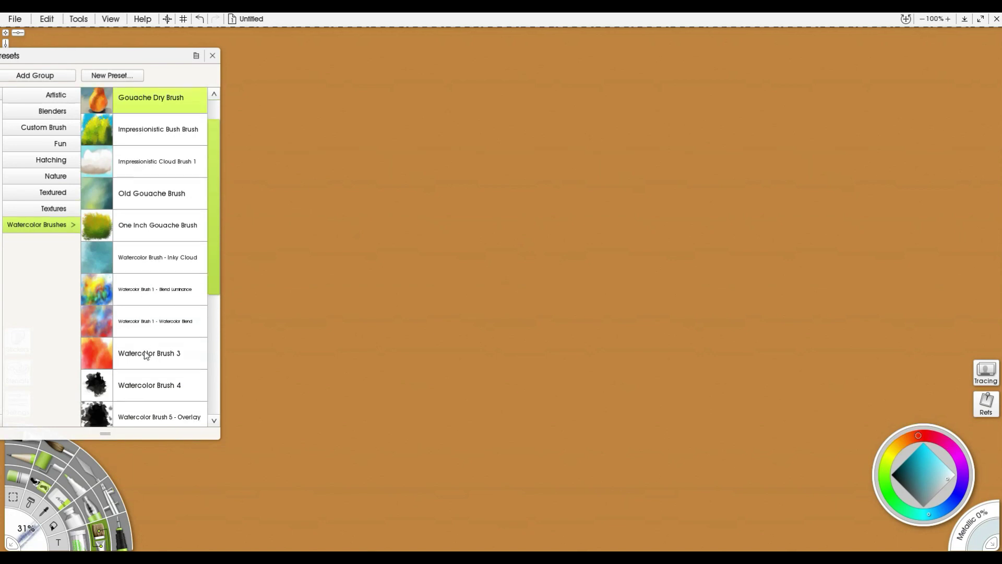
pyautogui.click(151, 388)
pyautogui.moveTo(589, 286)
pyautogui.mouseDown()
pyautogui.moveTo(503, 217)
pyautogui.moveTo(667, 324)
pyautogui.moveTo(679, 172)
pyautogui.moveTo(700, 133)
pyautogui.mouseUp()
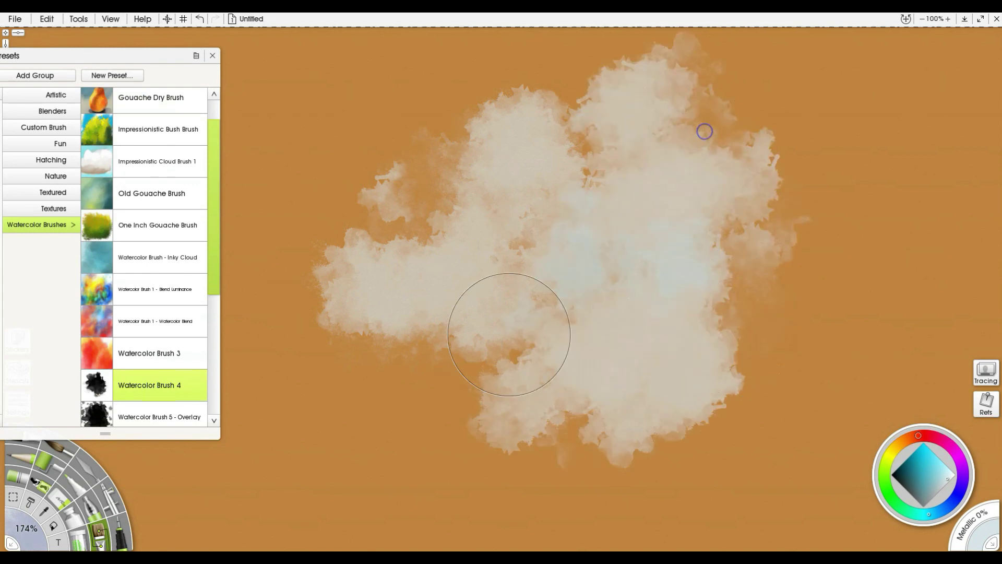
# With Watercolor Brush 1 - Watercolor Blend, extend the cloud's left side with a pale wash and shade its lower half blue-grey.
pyautogui.click(145, 327)
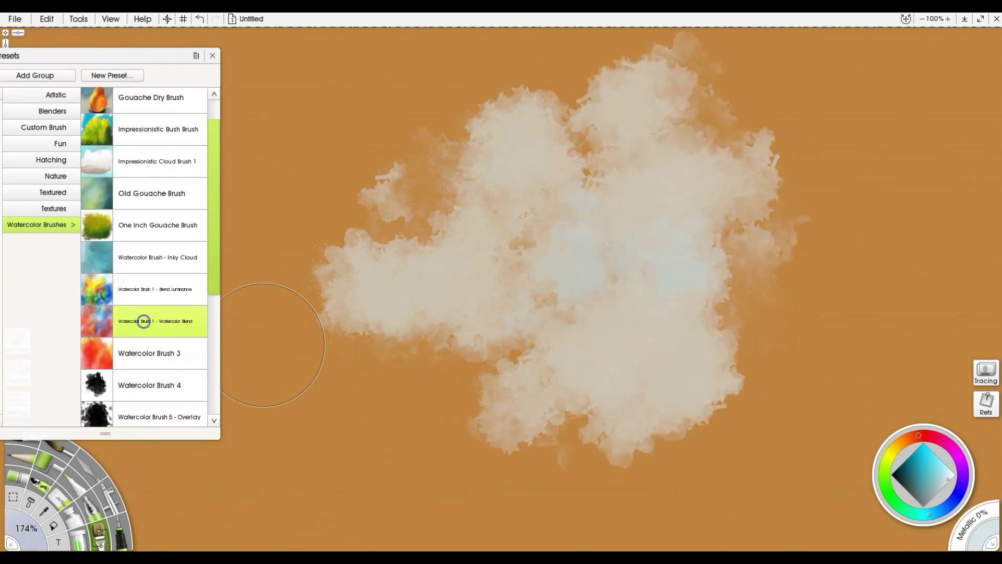
pyautogui.moveTo(261, 334); pyautogui.dragTo(402, 240)
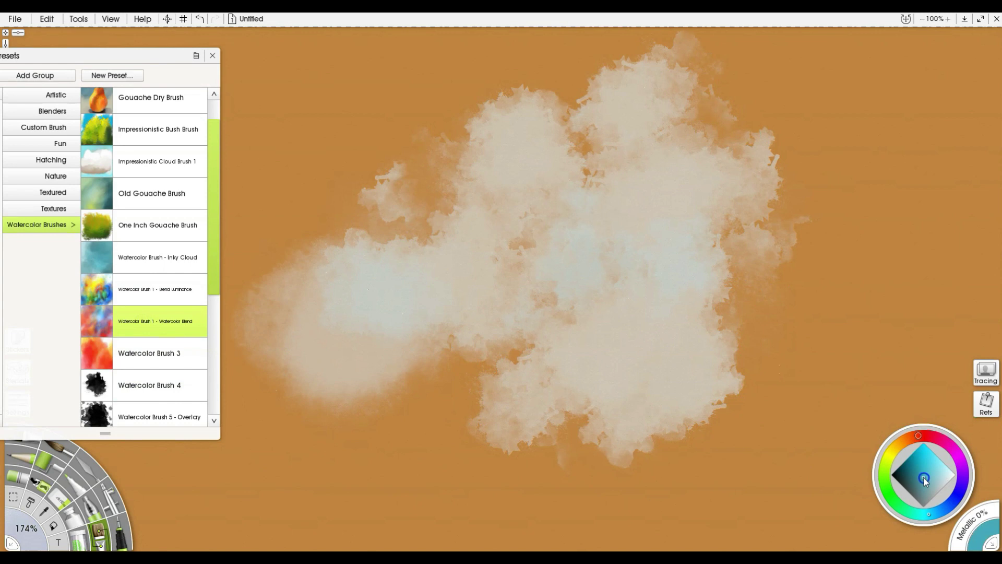
pyautogui.click(929, 496)
pyautogui.moveTo(324, 334)
pyautogui.mouseDown()
pyautogui.moveTo(363, 361)
pyautogui.moveTo(625, 398)
pyautogui.mouseUp()
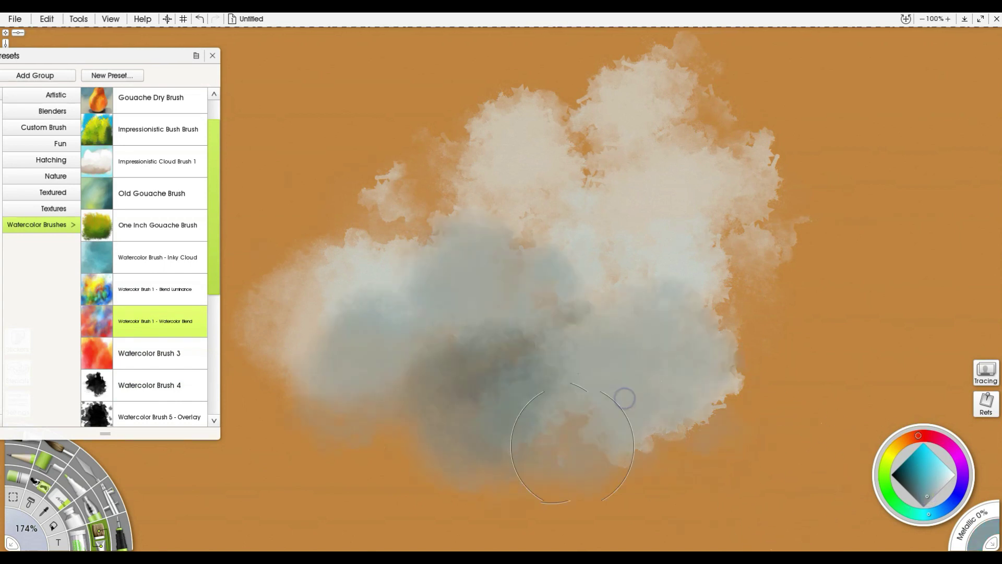
# With Watercolor Brush 5 - Overlay, add grey patches at the cloud's upper left and cover them with bright pale texture at 73% size.
pyautogui.click(137, 389)
pyautogui.click(135, 412)
pyautogui.moveTo(358, 306); pyautogui.dragTo(479, 155)
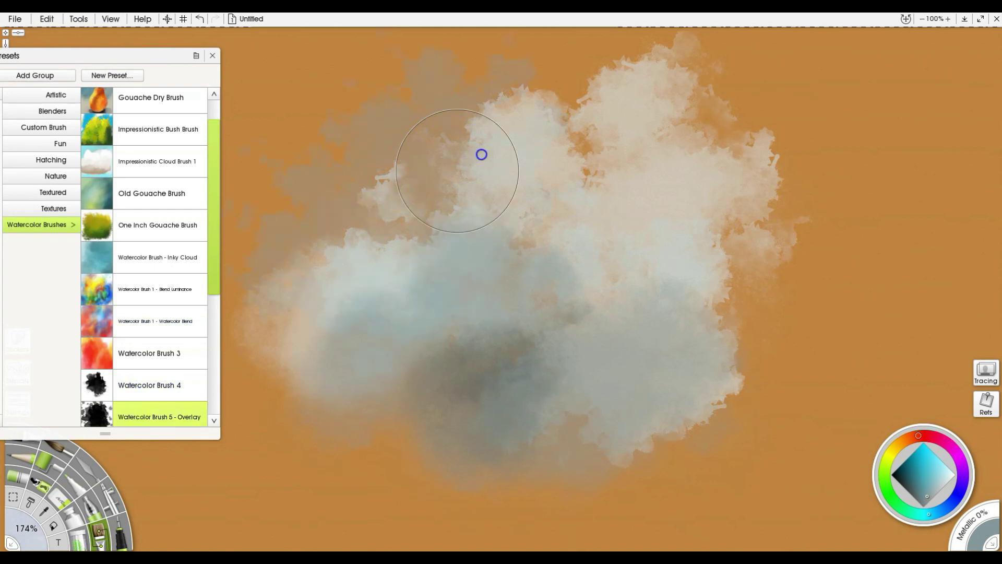
pyautogui.click(948, 484)
pyautogui.moveTo(523, 183)
pyautogui.mouseDown()
pyautogui.moveTo(361, 239)
pyautogui.moveTo(416, 159)
pyautogui.mouseUp()
pyautogui.moveTo(375, 246)
pyautogui.mouseDown()
pyautogui.moveTo(440, 172)
pyautogui.moveTo(418, 217)
pyautogui.moveTo(456, 265)
pyautogui.moveTo(574, 213)
pyautogui.moveTo(546, 237)
pyautogui.moveTo(412, 280)
pyautogui.moveTo(407, 243)
pyautogui.moveTo(306, 273)
pyautogui.moveTo(343, 230)
pyautogui.moveTo(343, 198)
pyautogui.moveTo(394, 172)
pyautogui.mouseUp()
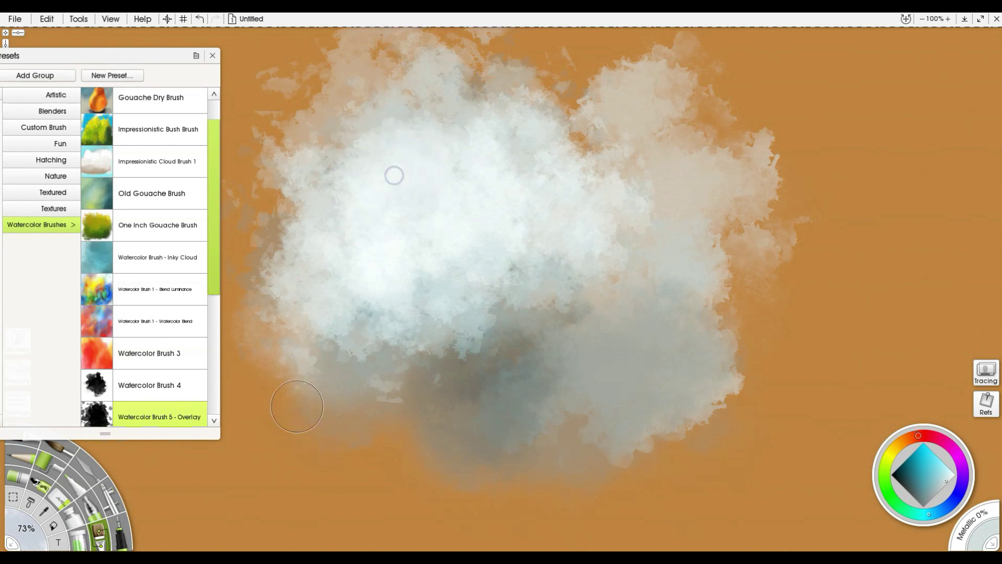
# Paint a dark-teal patch over the cloud's lower right side with the Watercolor Brush 5b - Darken preset.
pyautogui.scroll(-1, 162, 365)
pyautogui.click(157, 398)
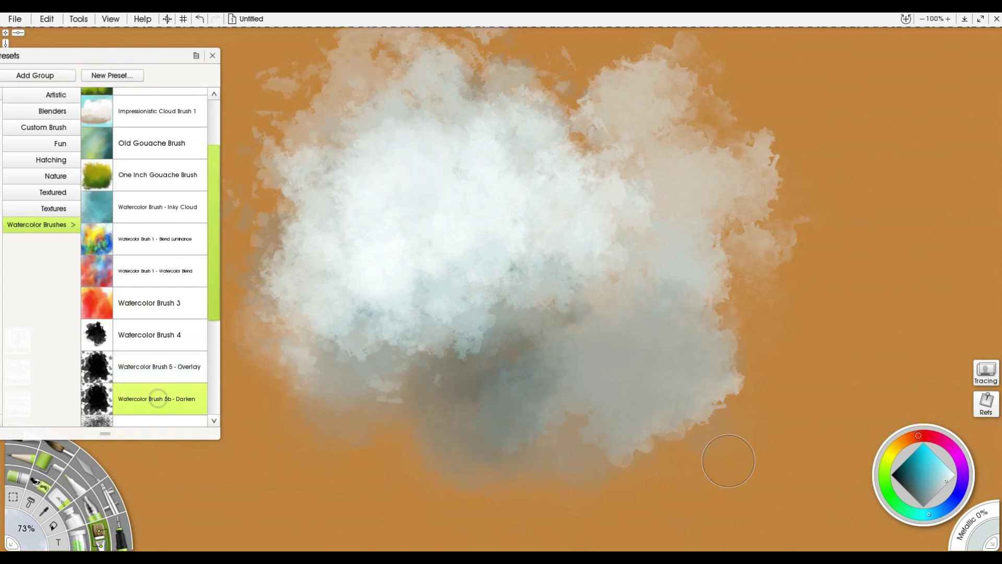
pyautogui.click(913, 479)
pyautogui.moveTo(694, 269)
pyautogui.mouseDown()
pyautogui.moveTo(647, 329)
pyautogui.moveTo(663, 318)
pyautogui.moveTo(705, 382)
pyautogui.moveTo(656, 443)
pyautogui.moveTo(587, 479)
pyautogui.mouseUp()
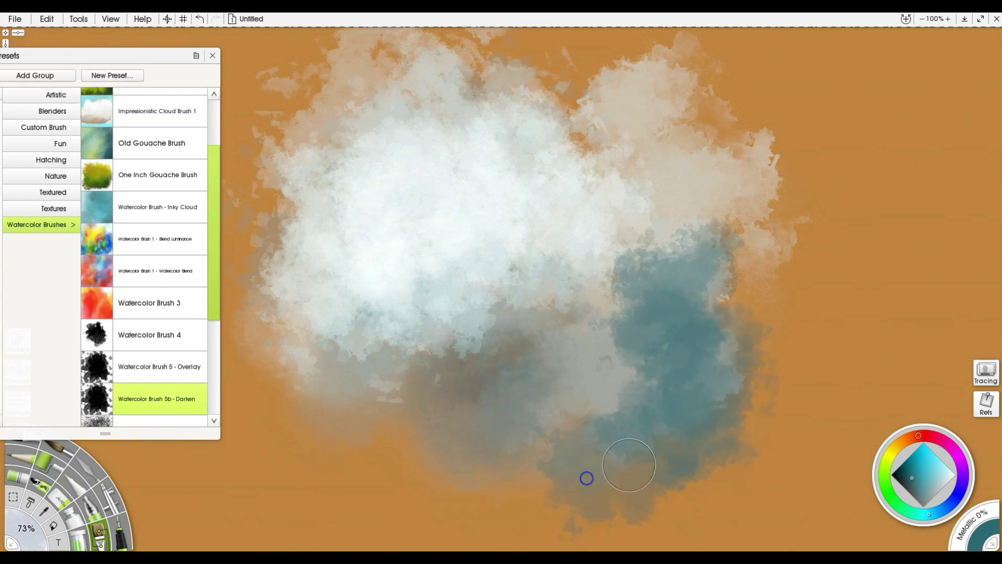
# Darken the cloud's base with Watercolor Brush 6 - Random, and add a teal patch on its lower left with Watercolor Brush 7 - Overlay Blend.
pyautogui.scroll(-1, 161, 388)
pyautogui.click(165, 381)
pyautogui.moveTo(369, 459)
pyautogui.mouseDown()
pyautogui.moveTo(517, 348)
pyautogui.moveTo(516, 445)
pyautogui.moveTo(615, 403)
pyautogui.moveTo(611, 347)
pyautogui.moveTo(646, 311)
pyautogui.moveTo(694, 328)
pyautogui.moveTo(735, 284)
pyautogui.moveTo(807, 256)
pyautogui.mouseUp()
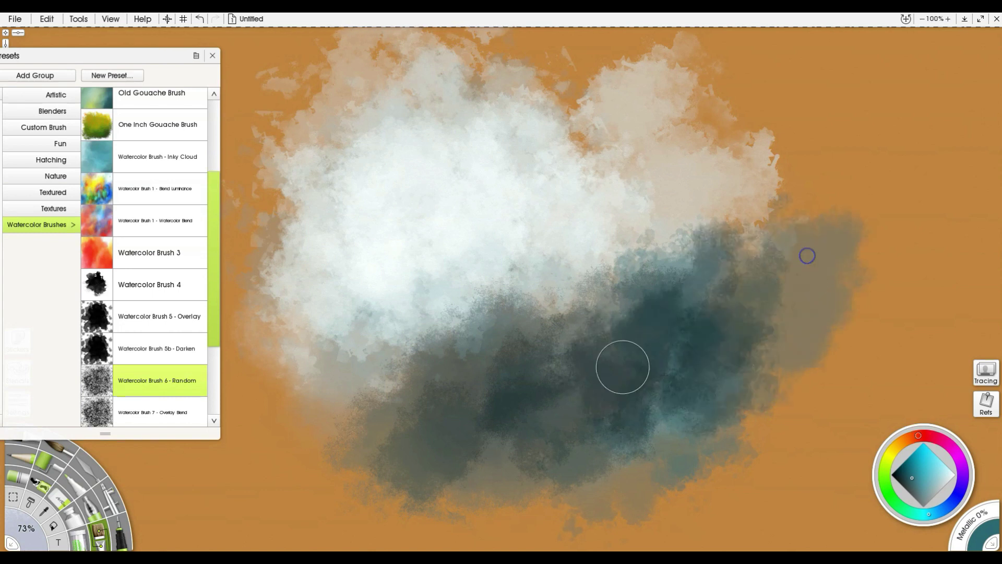
pyautogui.click(134, 412)
pyautogui.moveTo(376, 297)
pyautogui.mouseDown()
pyautogui.moveTo(306, 413)
pyautogui.moveTo(392, 374)
pyautogui.mouseUp()
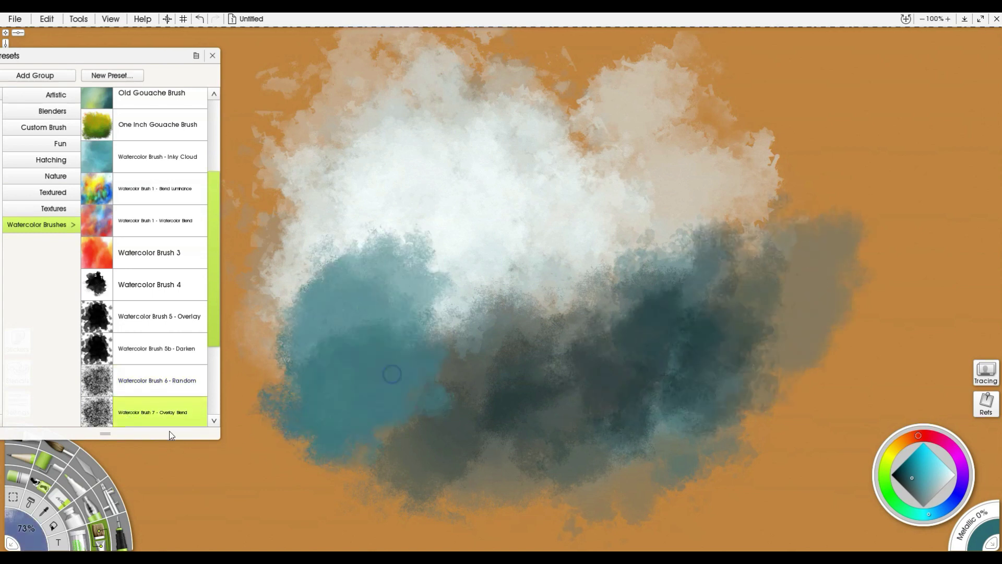
# Smudge the boundary between the white cloud and its dark base with the Watercolor Brush Blender preset.
pyautogui.scroll(-4, 112, 326)
pyautogui.moveTo(498, 283)
pyautogui.mouseDown()
pyautogui.moveTo(462, 276)
pyautogui.moveTo(464, 330)
pyautogui.mouseUp()
pyautogui.moveTo(526, 282)
pyautogui.mouseDown()
pyautogui.moveTo(525, 344)
pyautogui.moveTo(581, 278)
pyautogui.moveTo(570, 338)
pyautogui.moveTo(574, 268)
pyautogui.moveTo(557, 271)
pyautogui.moveTo(543, 323)
pyautogui.moveTo(574, 276)
pyautogui.moveTo(607, 307)
pyautogui.mouseUp()
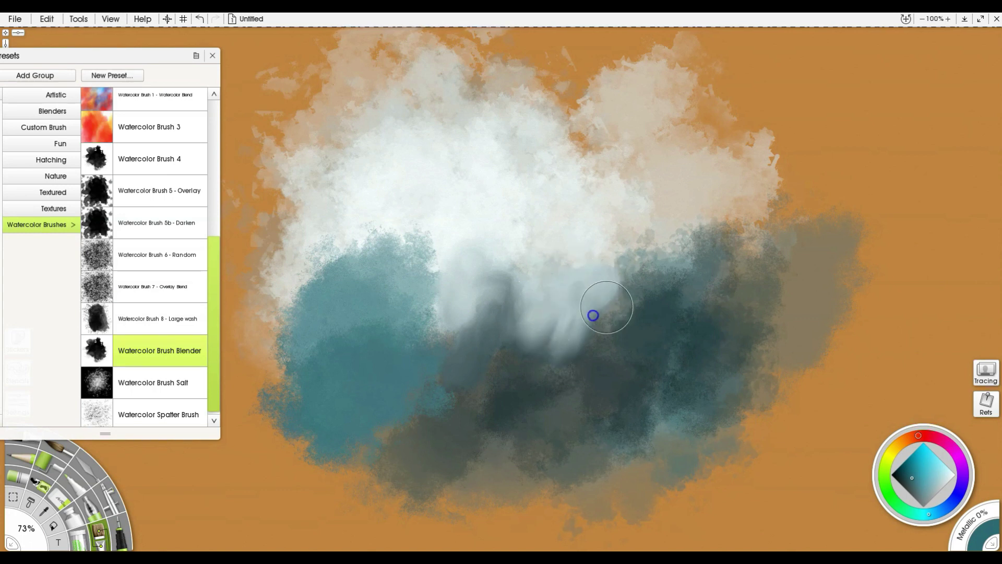
pyautogui.moveTo(530, 344)
pyautogui.mouseDown()
pyautogui.moveTo(507, 341)
pyautogui.moveTo(497, 360)
pyautogui.mouseUp()
pyautogui.moveTo(586, 323)
pyautogui.mouseDown()
pyautogui.moveTo(596, 267)
pyautogui.moveTo(611, 271)
pyautogui.moveTo(618, 256)
pyautogui.moveTo(628, 286)
pyautogui.mouseUp()
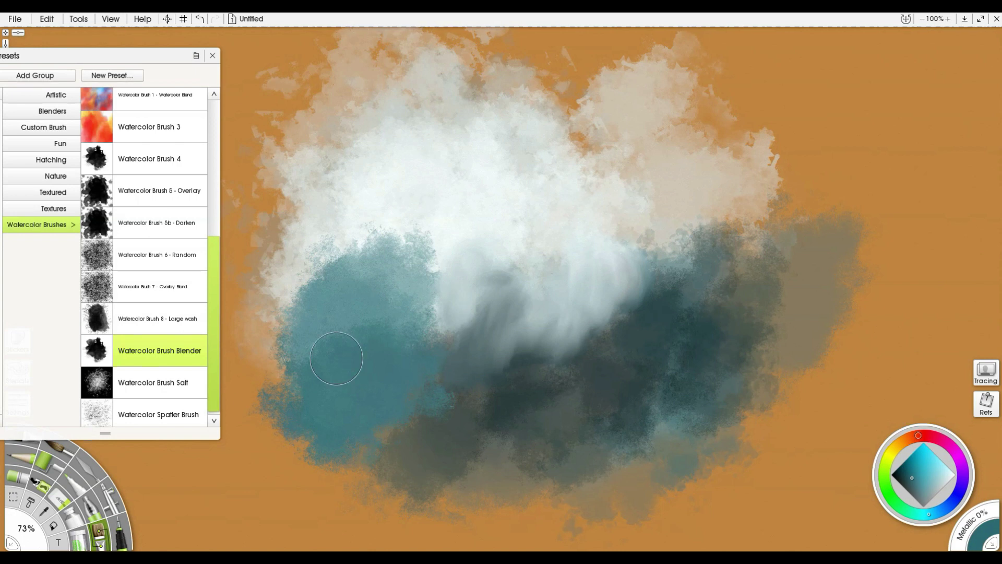
# With Watercolor Brush Salt at 500% size, glaze teal over the cloud's right side and sweep pale speckles across its lower half.
pyautogui.click(174, 382)
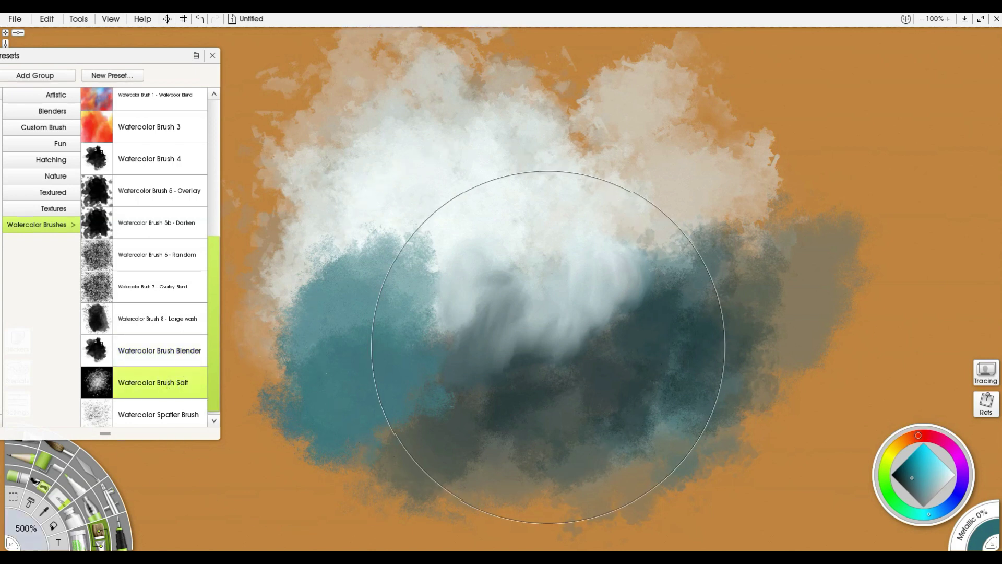
pyautogui.click(645, 229)
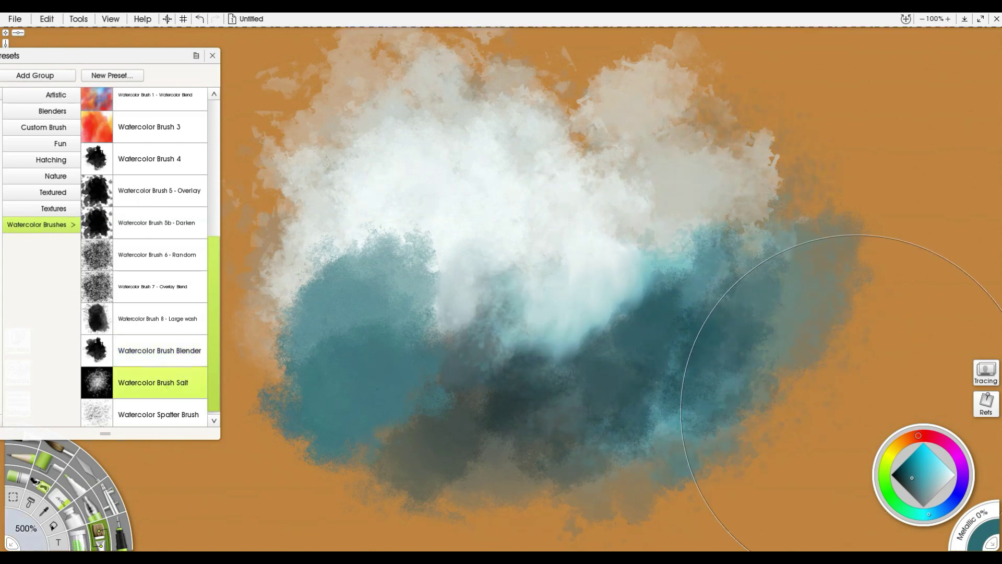
pyautogui.moveTo(496, 280)
pyautogui.mouseDown()
pyautogui.moveTo(497, 336)
pyautogui.moveTo(732, 378)
pyautogui.mouseUp()
# Undo the pale speckle pass and apply a lighter scatter of pale salt specks over the cloud's lower left half.
pyautogui.press('ctrl')
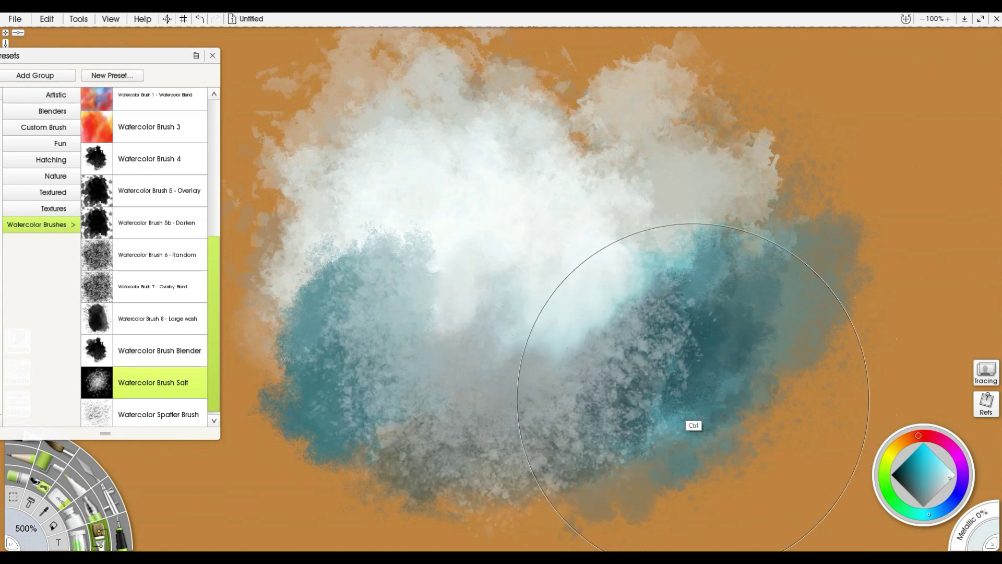
pyautogui.hotkey('ctrl', 'z')
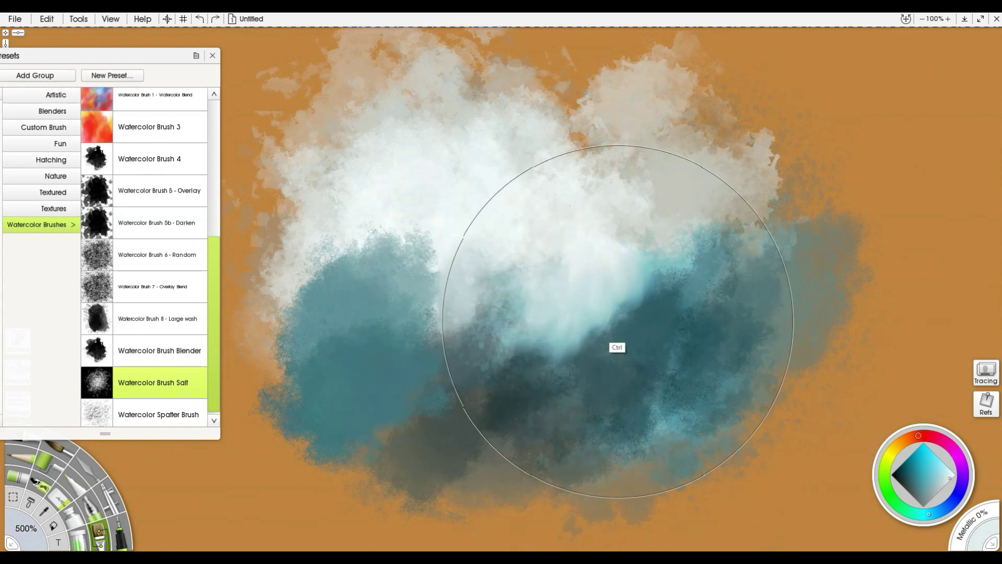
pyautogui.hotkey('ctrl', 'y')
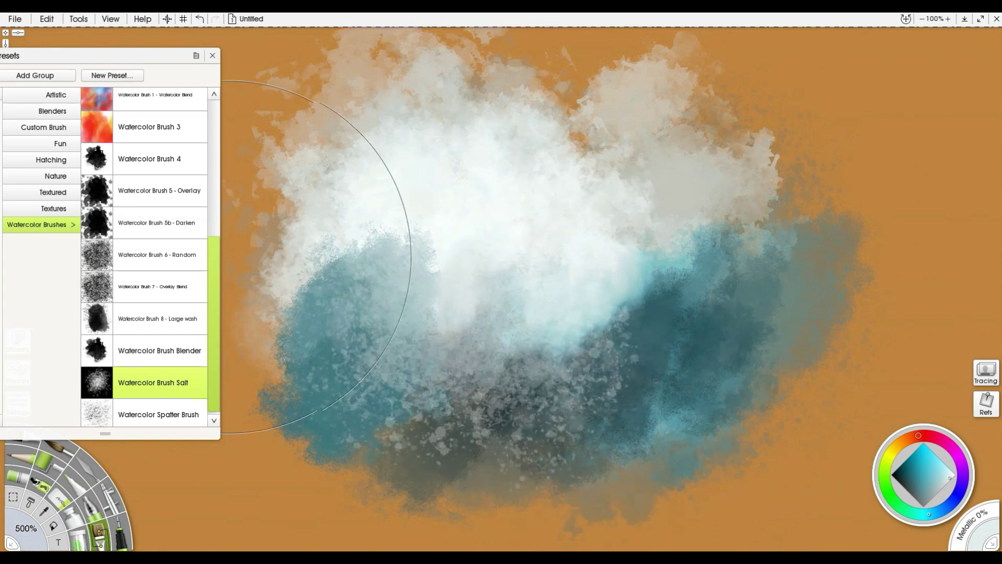
# Clear the canvas, and bring the preset list fully into view alongside the settings of the Watercolor Spatter Brush preset.
pyautogui.click(156, 414)
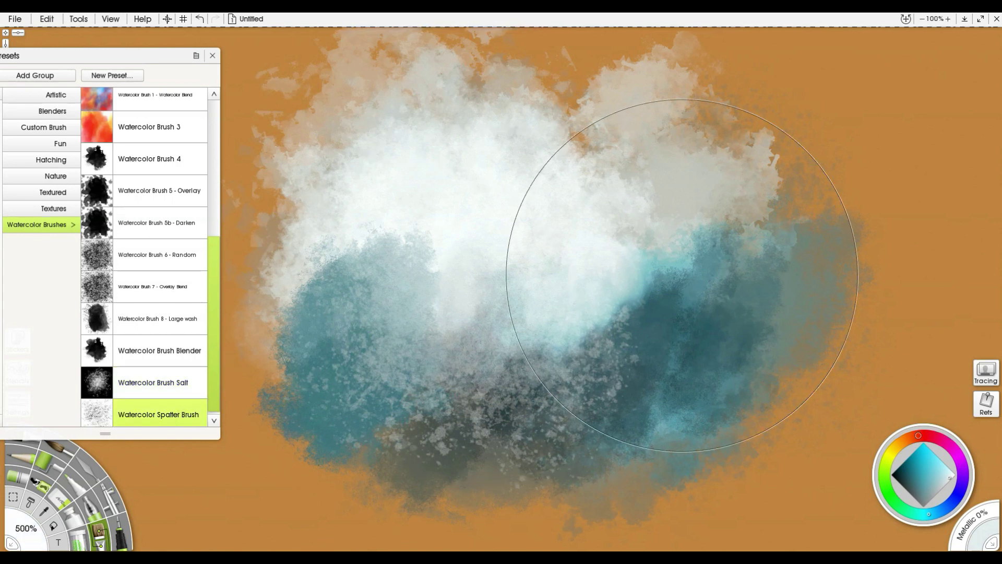
pyautogui.press('Delete')
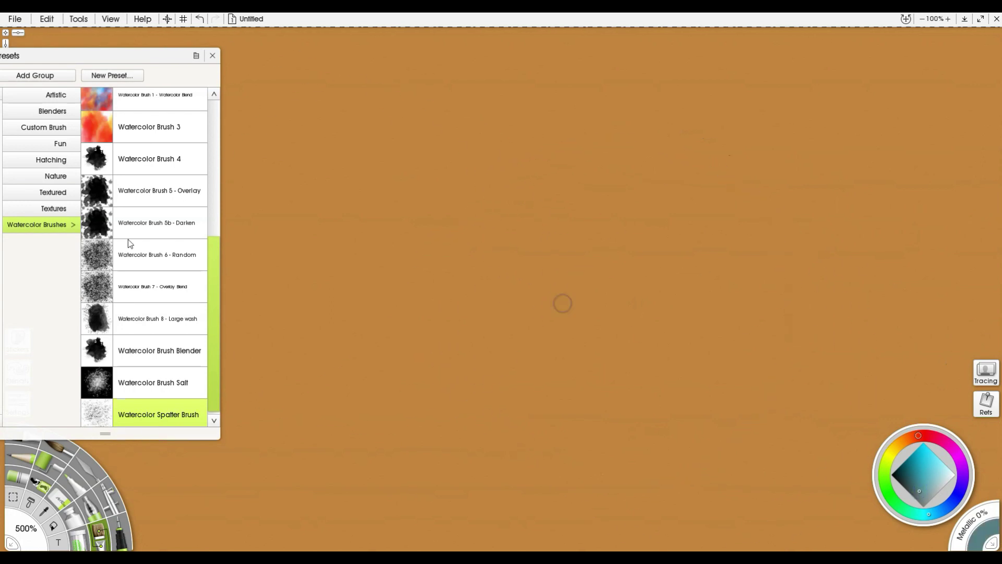
pyautogui.moveTo(68, 56); pyautogui.dragTo(265, 57)
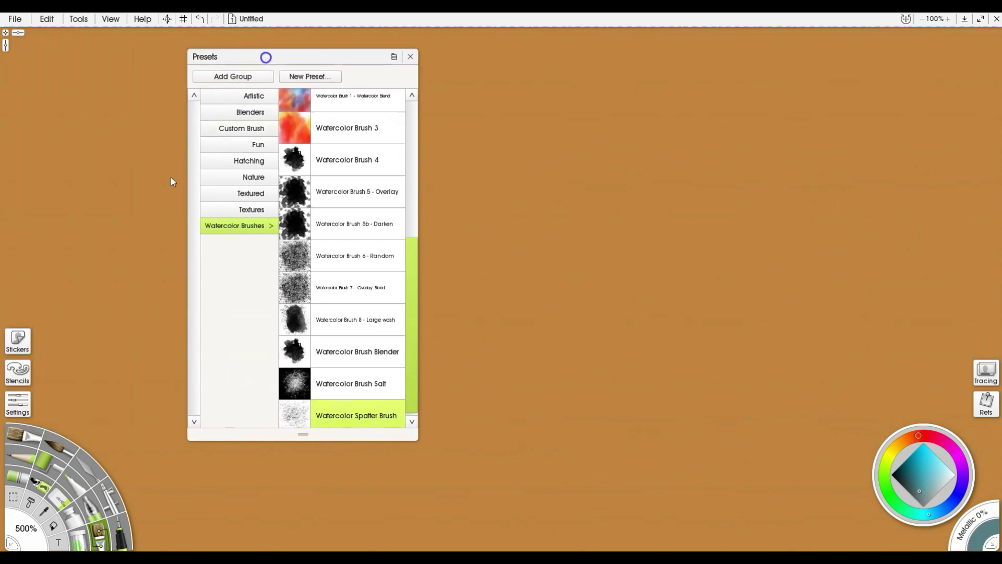
pyautogui.click(17, 412)
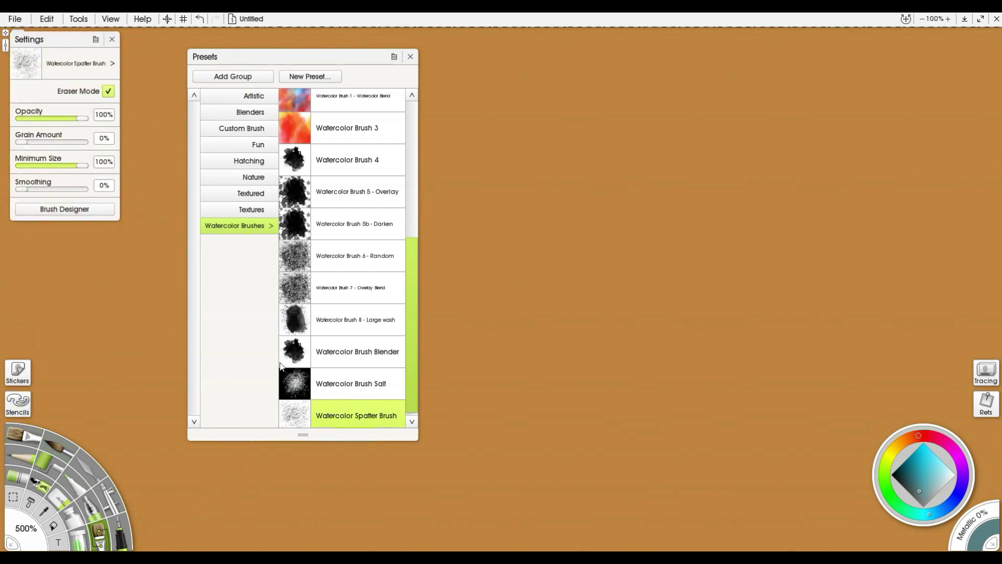
# With the Watercolor Brush Salt preset, paint a large grey-teal patch in the middle of the canvas and layer darker teal and bright cyan over it.
pyautogui.click(342, 392)
pyautogui.moveTo(590, 305)
pyautogui.mouseDown()
pyautogui.moveTo(546, 306)
pyautogui.moveTo(576, 295)
pyautogui.mouseUp()
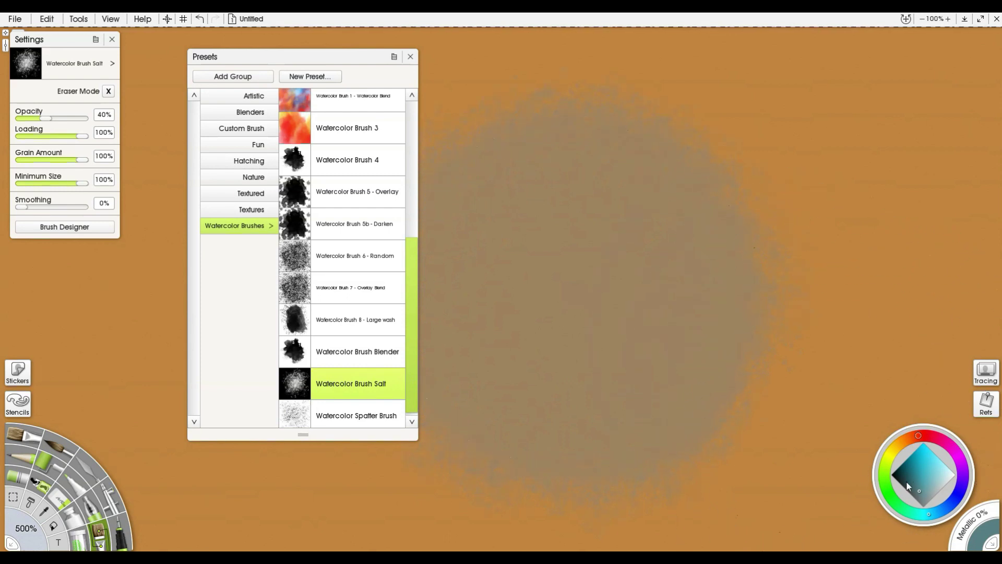
pyautogui.moveTo(602, 290)
pyautogui.mouseDown()
pyautogui.moveTo(653, 205)
pyautogui.moveTo(648, 233)
pyautogui.moveTo(725, 241)
pyautogui.mouseUp()
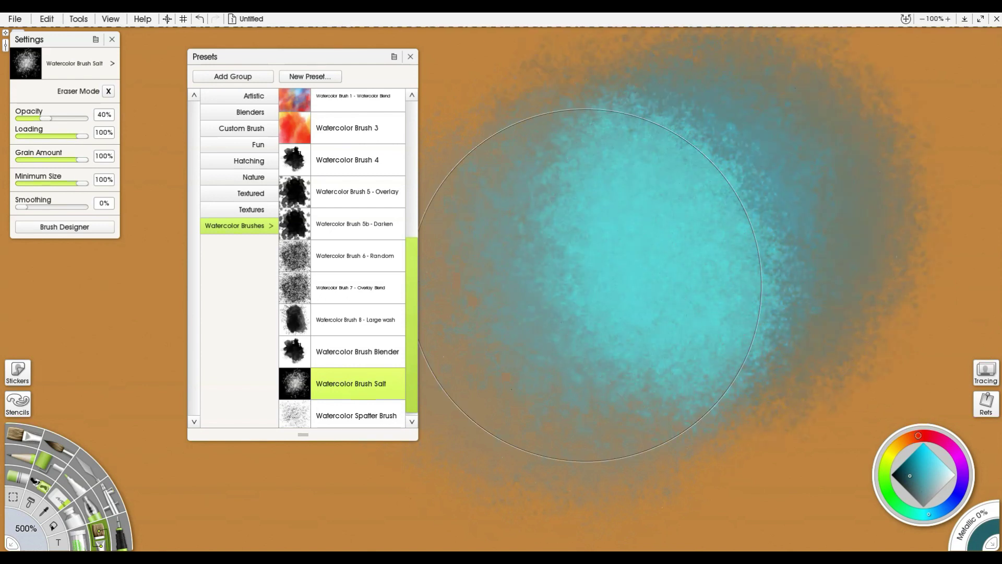
# With the Watercolor Spatter Brush preset in Eraser Mode, erase across the teal patch, undo the heavy pass and erase lighter speckles instead.
pyautogui.click(371, 416)
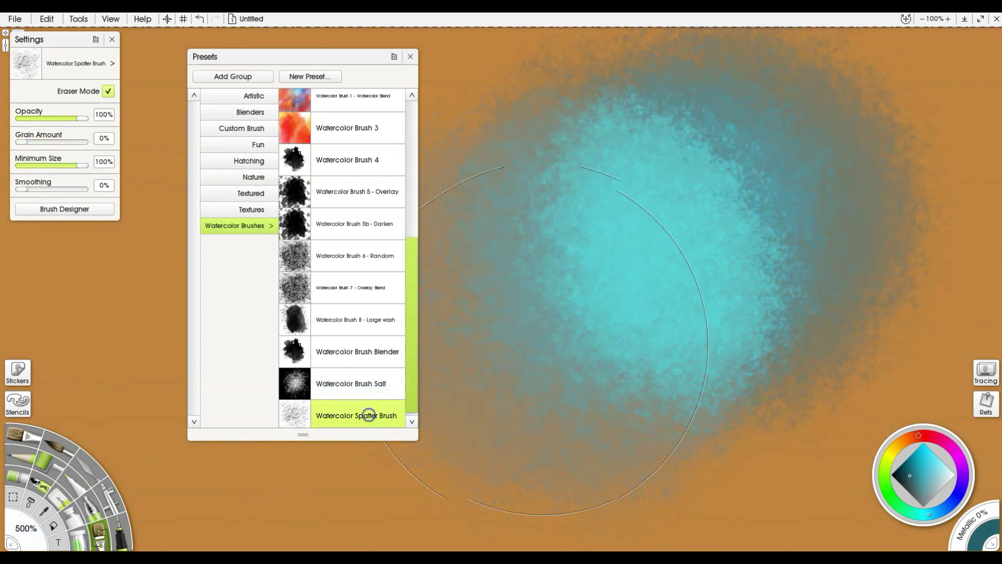
pyautogui.moveTo(616, 282)
pyautogui.mouseDown()
pyautogui.moveTo(577, 290)
pyautogui.moveTo(662, 207)
pyautogui.moveTo(785, 161)
pyautogui.mouseUp()
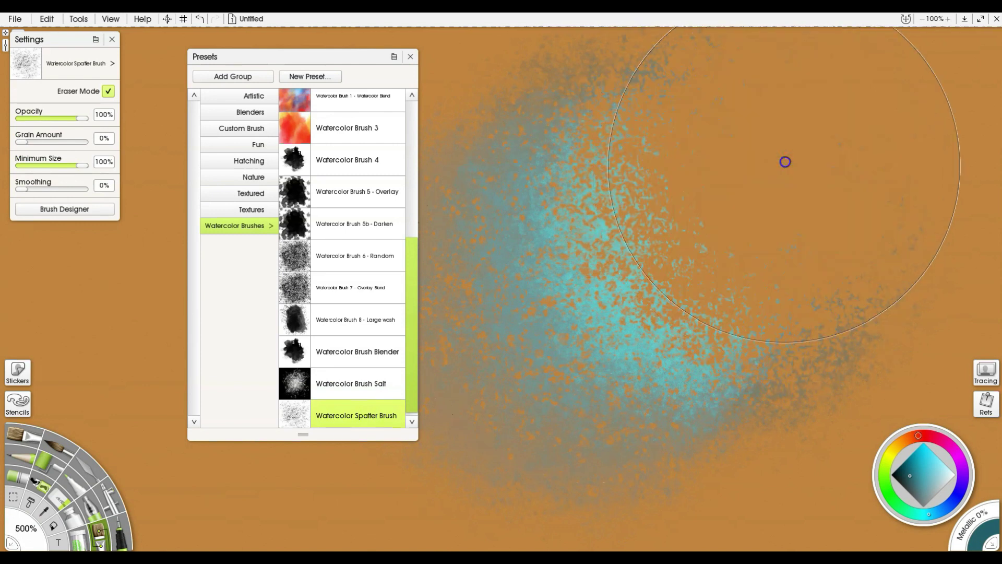
pyautogui.hotkey('ctrl', 'z')
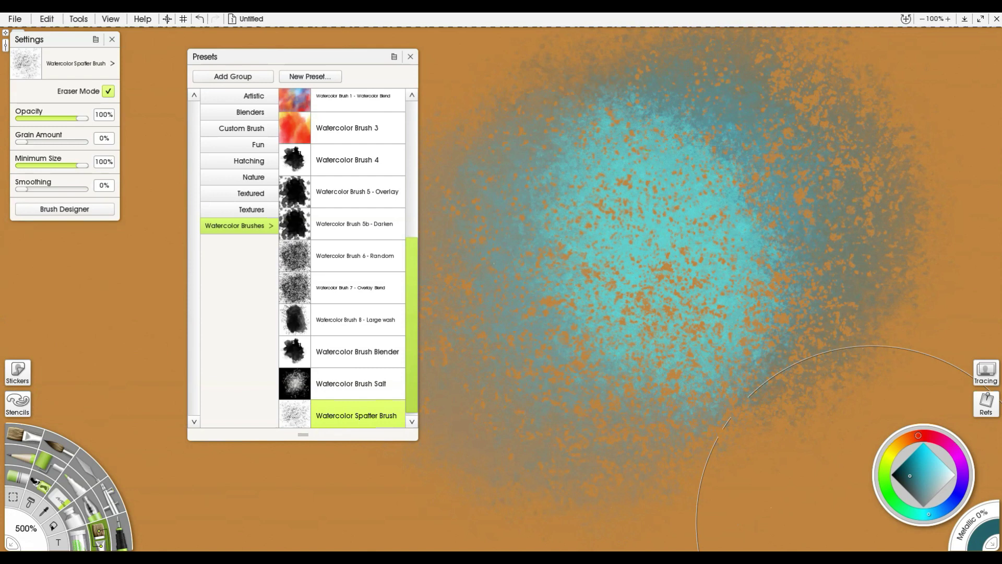
# With Eraser Mode off, spatter pale specks over the patch's lower part, and glaze pale blue over its right side with Watercolor Brush Salt.
pyautogui.click(108, 92)
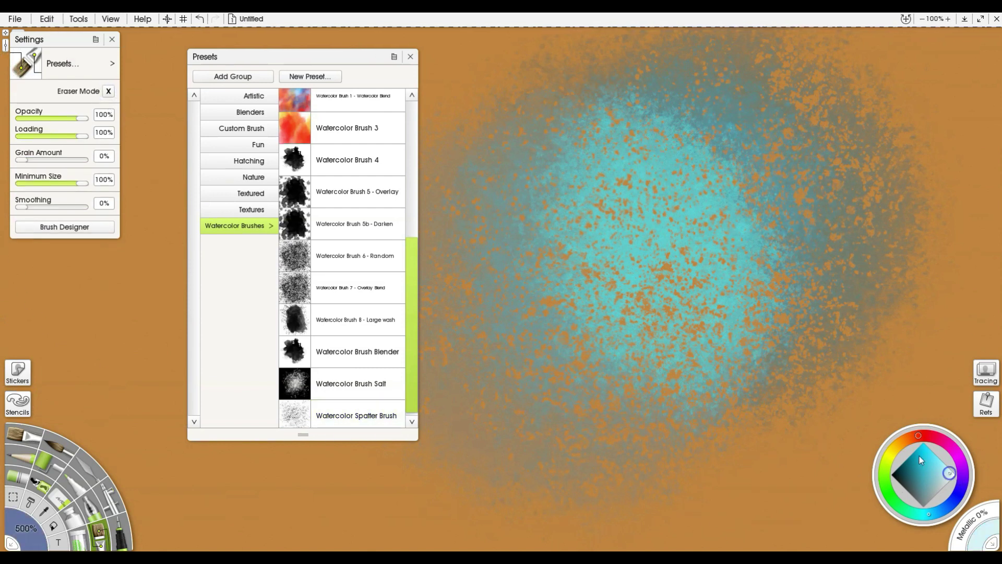
pyautogui.click(652, 324)
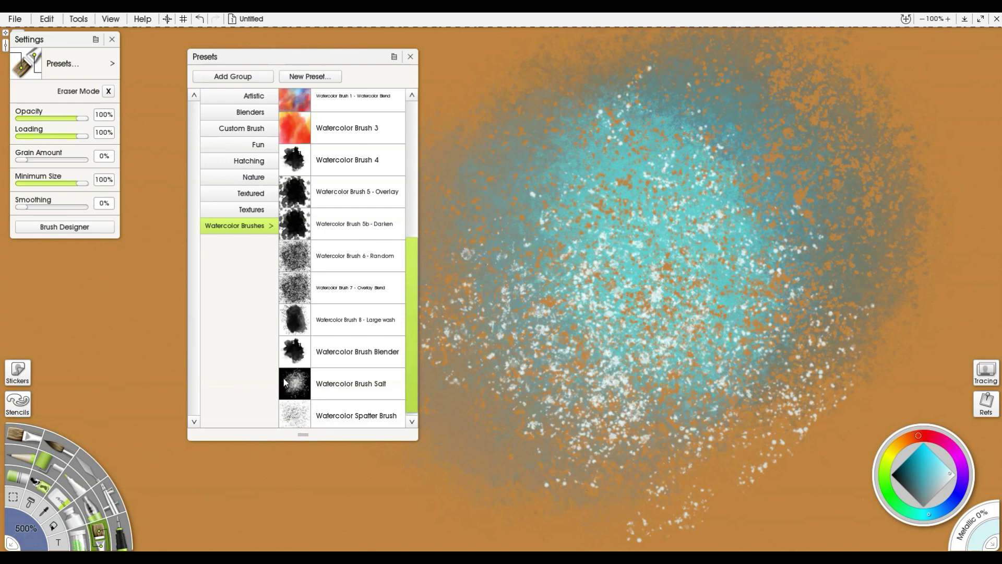
pyautogui.click(341, 385)
pyautogui.moveTo(726, 256); pyautogui.dragTo(706, 295)
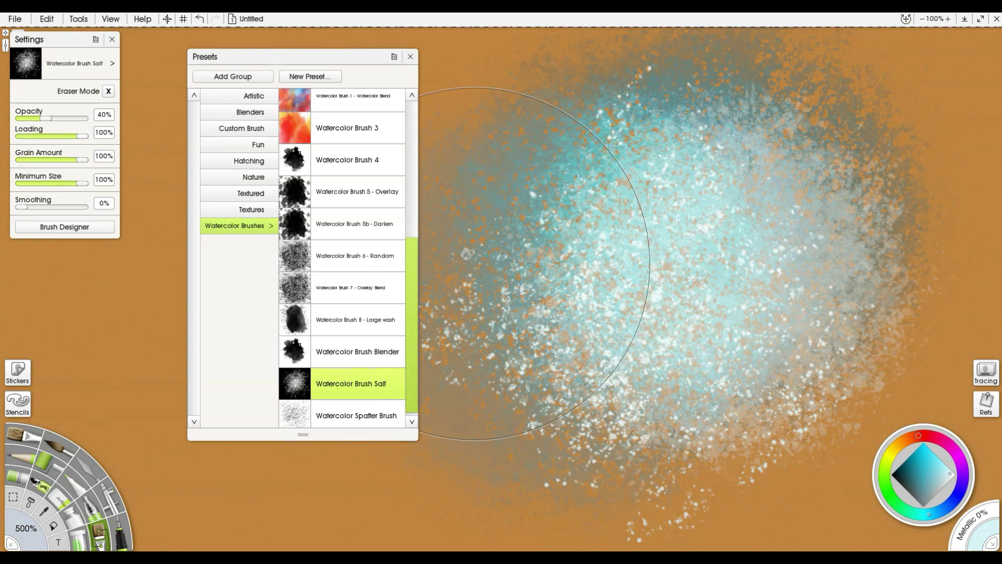
# Undo all the strokes of the teal patch until the canvas is blank.
pyautogui.hotkey('ctrl', 'z')
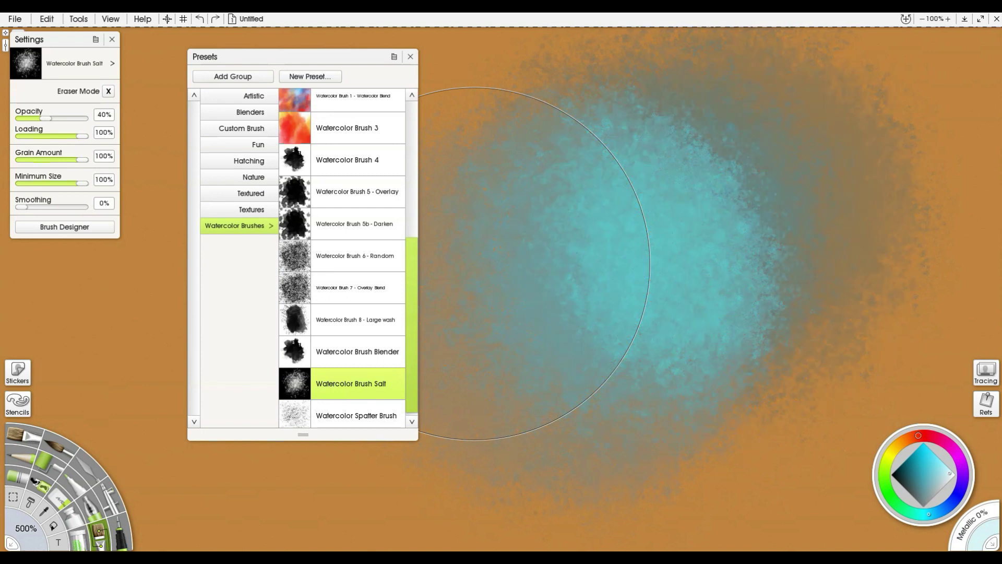
pyautogui.hotkey('ctrl', 'z')
pyautogui.hotkey('ctrl', 'z')
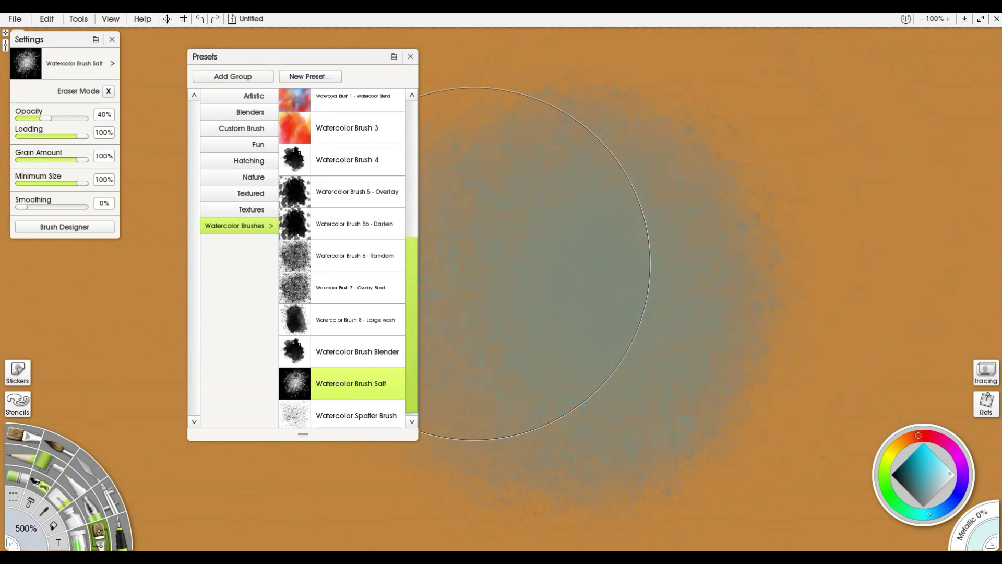
pyautogui.hotkey('ctrl', 'z')
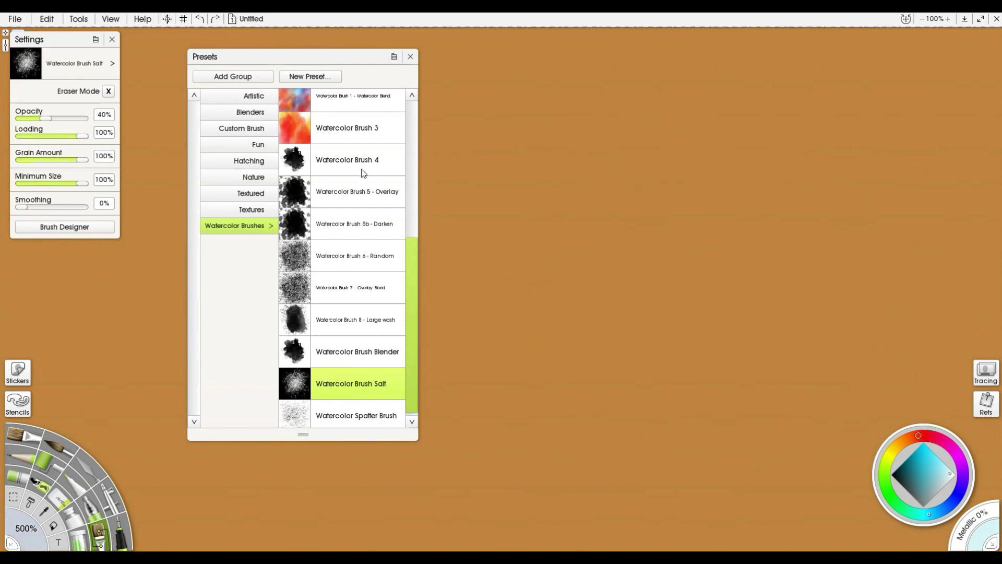
# With the One Inch Gouache Brush preset reduced to 127% size, paint a pale blue patch right of the preset list and layer dark teal over it.
pyautogui.moveTo(294, 61); pyautogui.dragTo(257, 84)
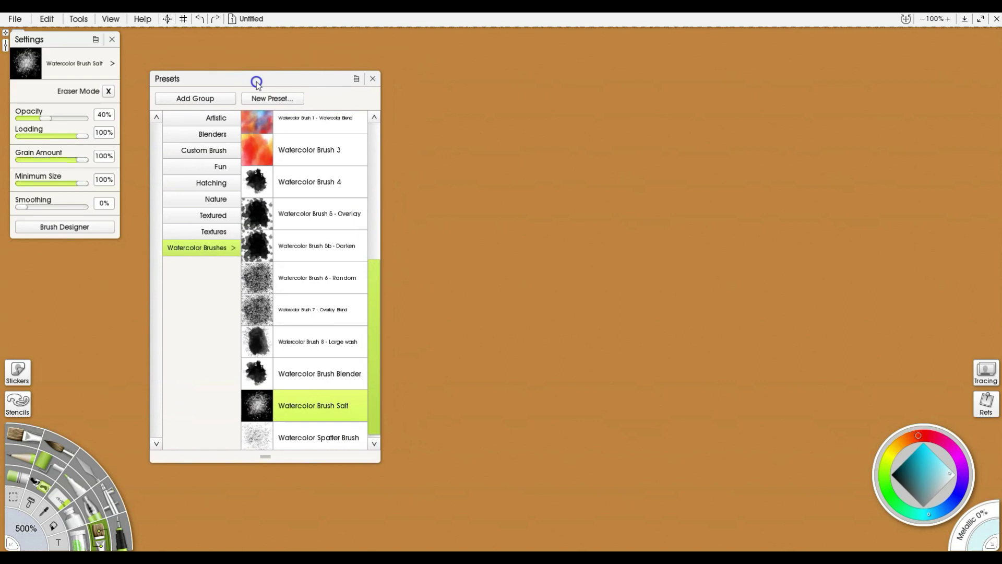
pyautogui.moveTo(372, 273); pyautogui.dragTo(364, 111)
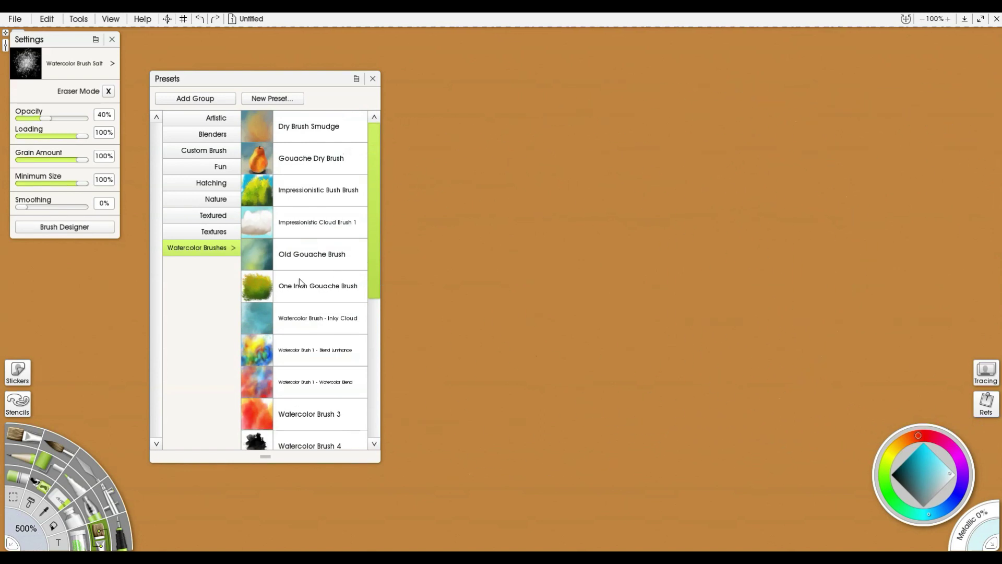
pyautogui.click(320, 295)
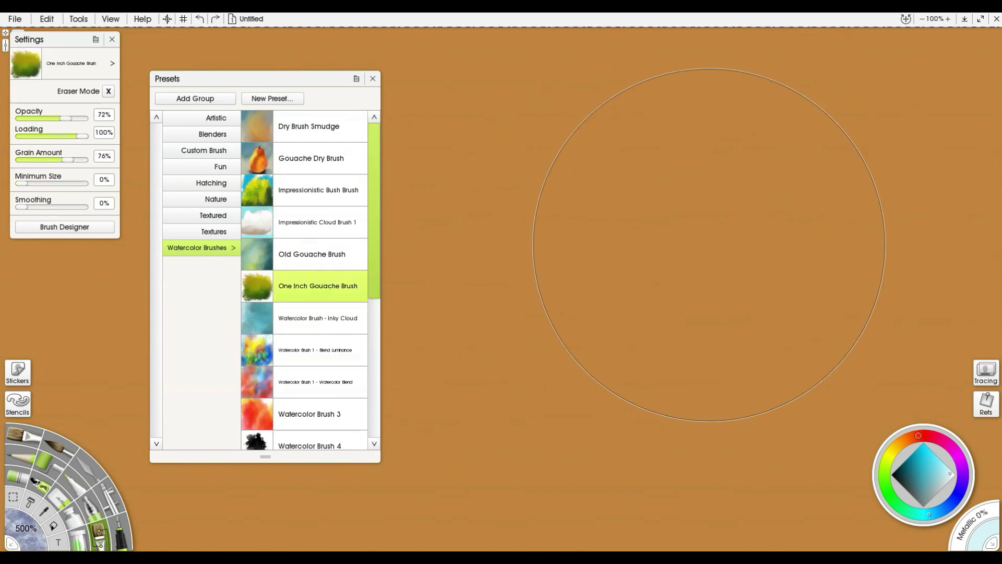
pyautogui.moveTo(703, 246); pyautogui.dragTo(392, 302)
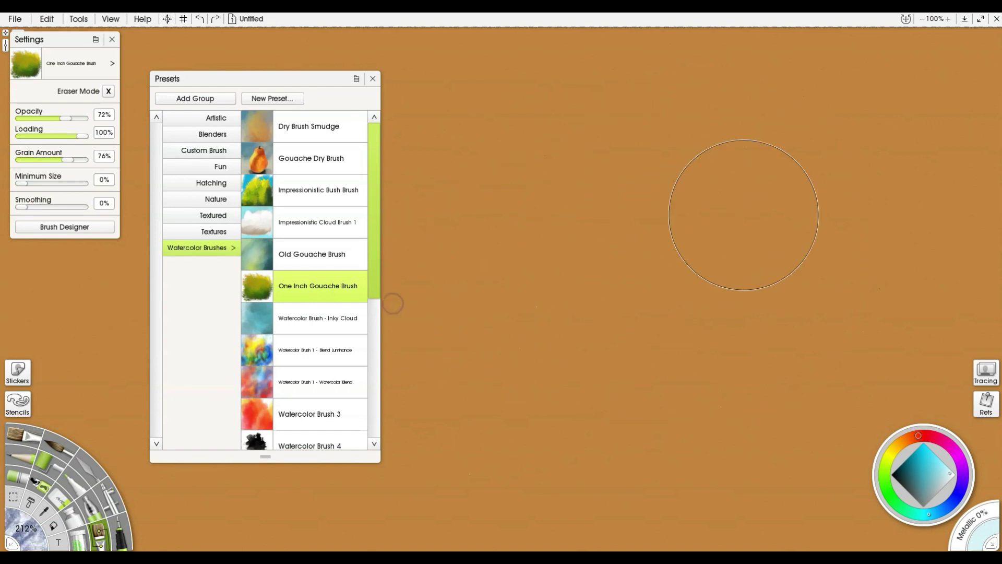
pyautogui.moveTo(693, 219)
pyautogui.mouseDown()
pyautogui.moveTo(595, 252)
pyautogui.moveTo(629, 298)
pyautogui.moveTo(712, 309)
pyautogui.moveTo(761, 221)
pyautogui.moveTo(761, 139)
pyautogui.moveTo(640, 157)
pyautogui.moveTo(611, 271)
pyautogui.mouseUp()
pyautogui.click(904, 483)
pyautogui.moveTo(723, 240)
pyautogui.mouseDown()
pyautogui.moveTo(698, 267)
pyautogui.moveTo(693, 196)
pyautogui.moveTo(679, 248)
pyautogui.moveTo(647, 227)
pyautogui.moveTo(634, 246)
pyautogui.moveTo(621, 301)
pyautogui.moveTo(661, 284)
pyautogui.moveTo(670, 327)
pyautogui.moveTo(693, 279)
pyautogui.moveTo(648, 245)
pyautogui.moveTo(608, 240)
pyautogui.moveTo(582, 258)
pyautogui.moveTo(581, 184)
pyautogui.moveTo(580, 253)
pyautogui.moveTo(581, 213)
pyautogui.moveTo(694, 312)
pyautogui.moveTo(728, 244)
pyautogui.mouseUp()
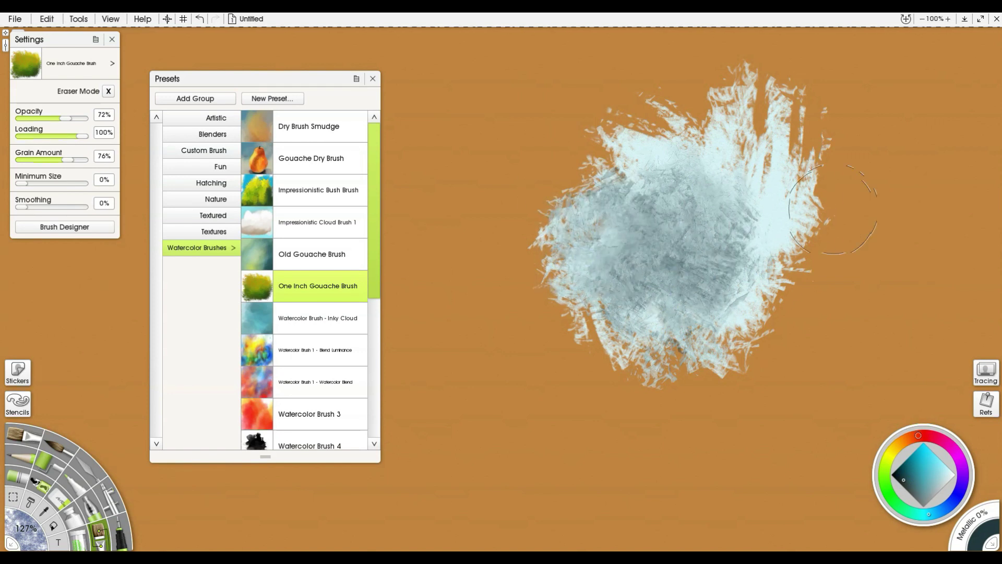
# Brush dark teal over the patch's left side with Old Gouache Brush, and cover it with soft dark strokes using Impressionistic Cloud Brush 1.
pyautogui.click(324, 267)
pyautogui.moveTo(481, 206)
pyautogui.mouseDown()
pyautogui.moveTo(465, 214)
pyautogui.moveTo(575, 157)
pyautogui.moveTo(529, 272)
pyautogui.moveTo(642, 179)
pyautogui.moveTo(593, 282)
pyautogui.moveTo(634, 298)
pyautogui.moveTo(587, 324)
pyautogui.moveTo(613, 312)
pyautogui.mouseUp()
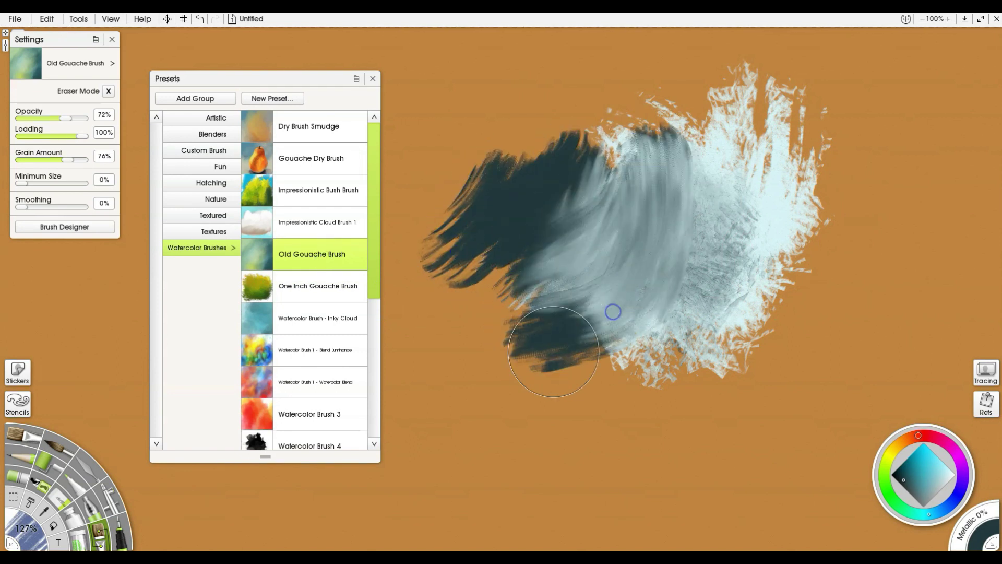
pyautogui.click(303, 221)
pyautogui.moveTo(554, 240)
pyautogui.mouseDown()
pyautogui.moveTo(539, 219)
pyautogui.moveTo(593, 130)
pyautogui.moveTo(590, 230)
pyautogui.moveTo(658, 239)
pyautogui.moveTo(669, 193)
pyautogui.moveTo(647, 327)
pyautogui.moveTo(545, 327)
pyautogui.moveTo(488, 286)
pyautogui.moveTo(545, 130)
pyautogui.moveTo(491, 249)
pyautogui.moveTo(565, 321)
pyautogui.moveTo(537, 302)
pyautogui.moveTo(517, 308)
pyautogui.mouseUp()
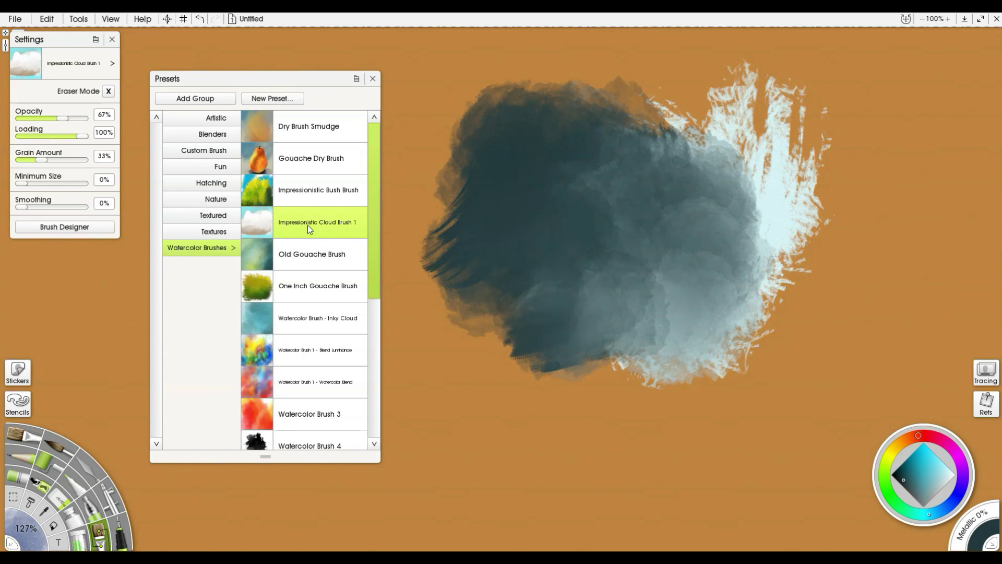
# Paint light teal over the patch's upper and right parts with Impressionistic Bush Brush, and work across its middle with Gouache Dry Brush.
pyautogui.click(329, 196)
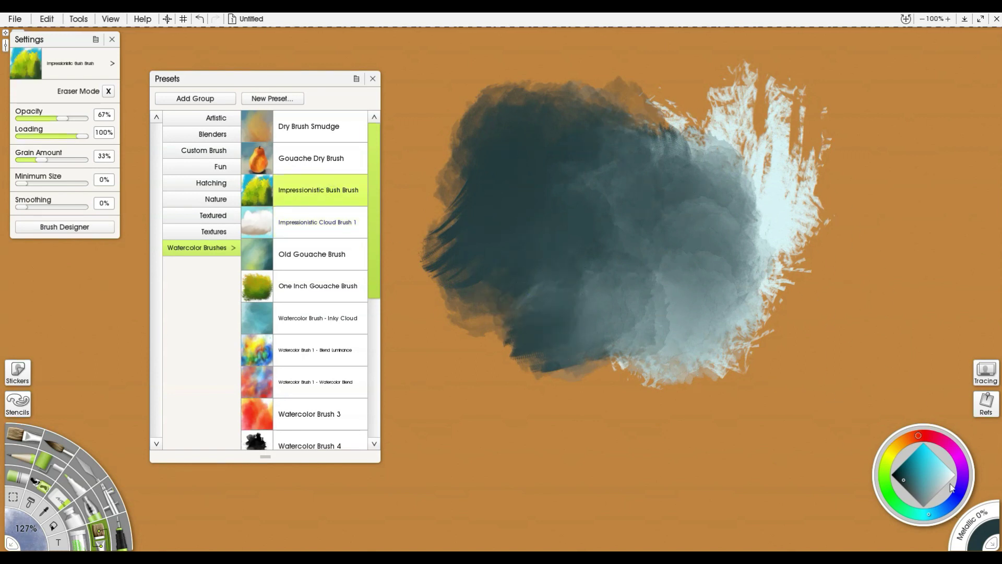
pyautogui.moveTo(774, 189)
pyautogui.mouseDown()
pyautogui.moveTo(714, 209)
pyautogui.moveTo(635, 88)
pyautogui.moveTo(792, 221)
pyautogui.moveTo(763, 331)
pyautogui.mouseUp()
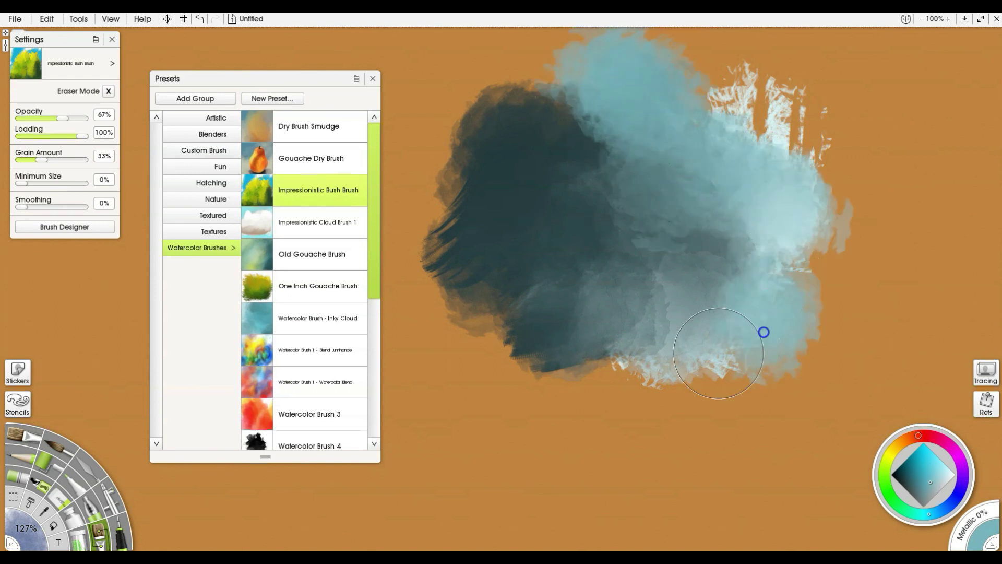
pyautogui.click(303, 158)
pyautogui.moveTo(550, 123)
pyautogui.mouseDown()
pyautogui.moveTo(596, 170)
pyautogui.moveTo(598, 127)
pyautogui.moveTo(537, 120)
pyautogui.moveTo(564, 100)
pyautogui.moveTo(564, 68)
pyautogui.moveTo(589, 176)
pyautogui.moveTo(652, 172)
pyautogui.moveTo(695, 209)
pyautogui.moveTo(698, 277)
pyautogui.moveTo(728, 299)
pyautogui.mouseUp()
# With the Dry Brush Smudge preset, soften the patch's dark left side, pale upper right area, right side and lower edge.
pyautogui.click(305, 133)
pyautogui.moveTo(488, 157)
pyautogui.mouseDown()
pyautogui.moveTo(553, 164)
pyautogui.moveTo(569, 192)
pyautogui.mouseUp()
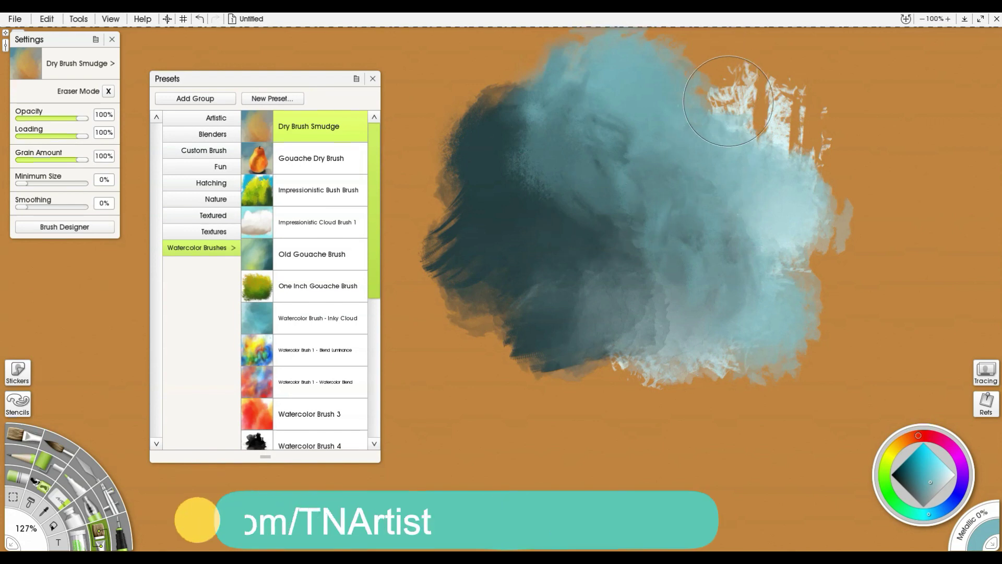
pyautogui.moveTo(732, 97)
pyautogui.mouseDown()
pyautogui.moveTo(730, 118)
pyautogui.moveTo(788, 111)
pyautogui.moveTo(784, 136)
pyautogui.moveTo(613, 134)
pyautogui.moveTo(698, 130)
pyautogui.moveTo(744, 99)
pyautogui.moveTo(747, 126)
pyautogui.moveTo(742, 87)
pyautogui.moveTo(695, 80)
pyautogui.mouseUp()
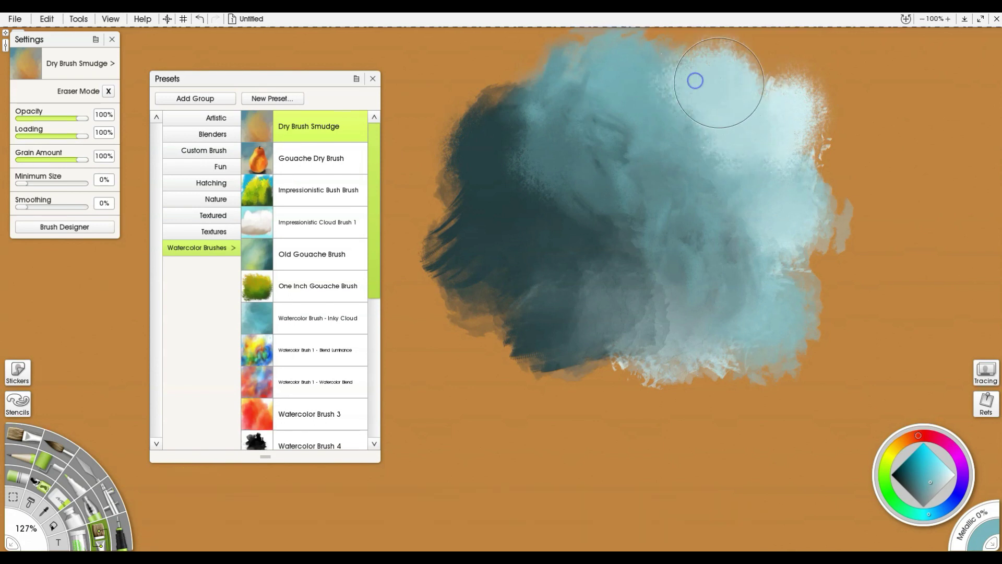
pyautogui.moveTo(793, 238)
pyautogui.mouseDown()
pyautogui.moveTo(798, 262)
pyautogui.moveTo(691, 356)
pyautogui.moveTo(712, 353)
pyautogui.moveTo(685, 363)
pyautogui.moveTo(711, 351)
pyautogui.moveTo(595, 357)
pyautogui.moveTo(619, 314)
pyautogui.moveTo(691, 293)
pyautogui.mouseUp()
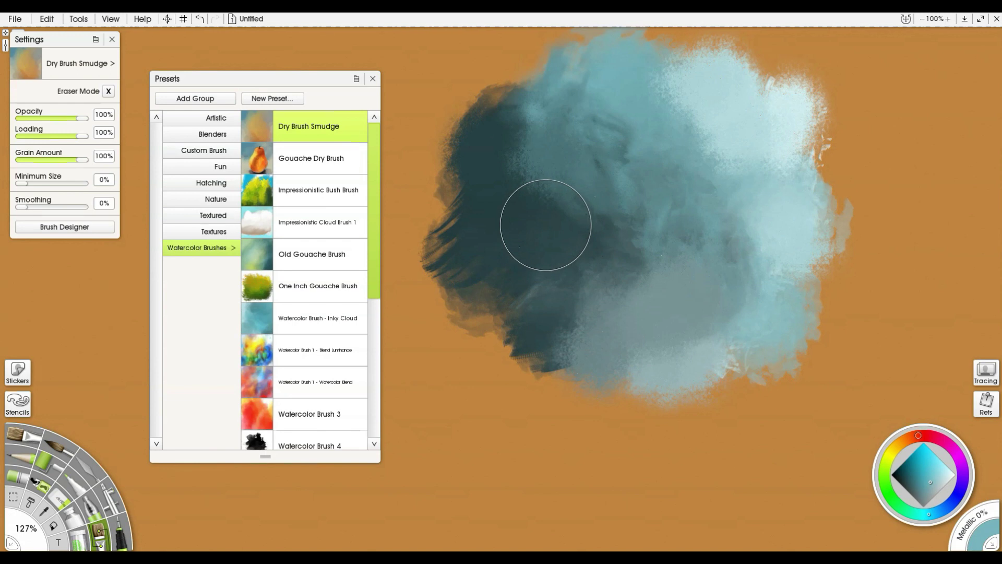
pyautogui.moveTo(538, 221)
pyautogui.mouseDown()
pyautogui.moveTo(551, 171)
pyautogui.moveTo(517, 180)
pyautogui.moveTo(545, 143)
pyautogui.moveTo(513, 163)
pyautogui.moveTo(475, 228)
pyautogui.moveTo(459, 200)
pyautogui.mouseUp()
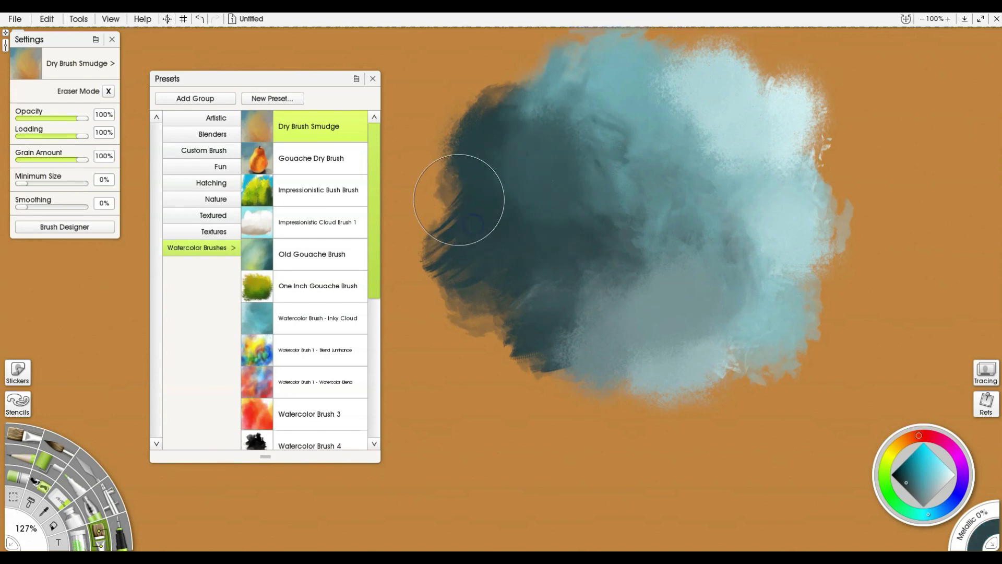